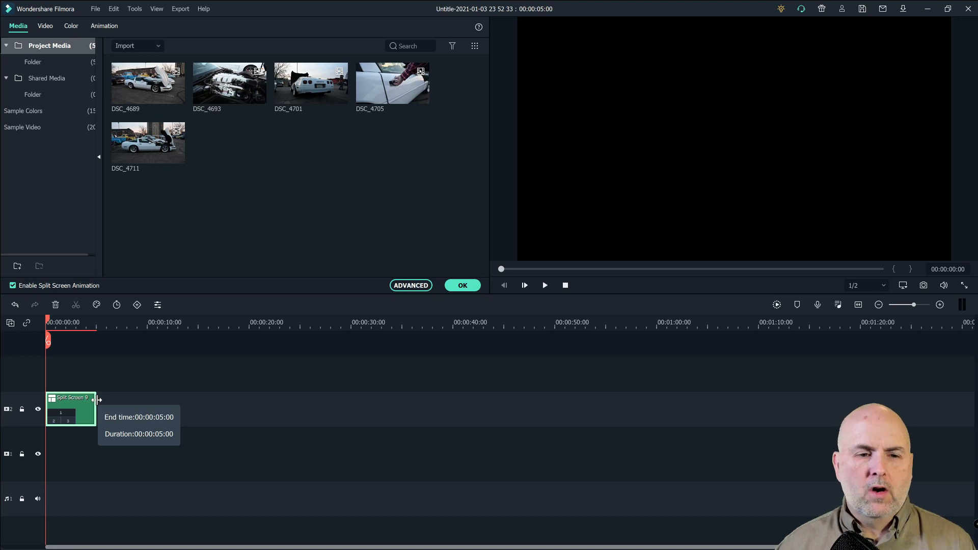
Extend the Split Screen 9 clip to 00:00:06:15 and fill frames 1, 2 and 3 with DSC_4711, DSC_4693 and DSC_4705.
mouse_move(96, 399)
left_mouse_down()
mouse_move(137, 399)
mouse_move(113, 400)
left_mouse_up()
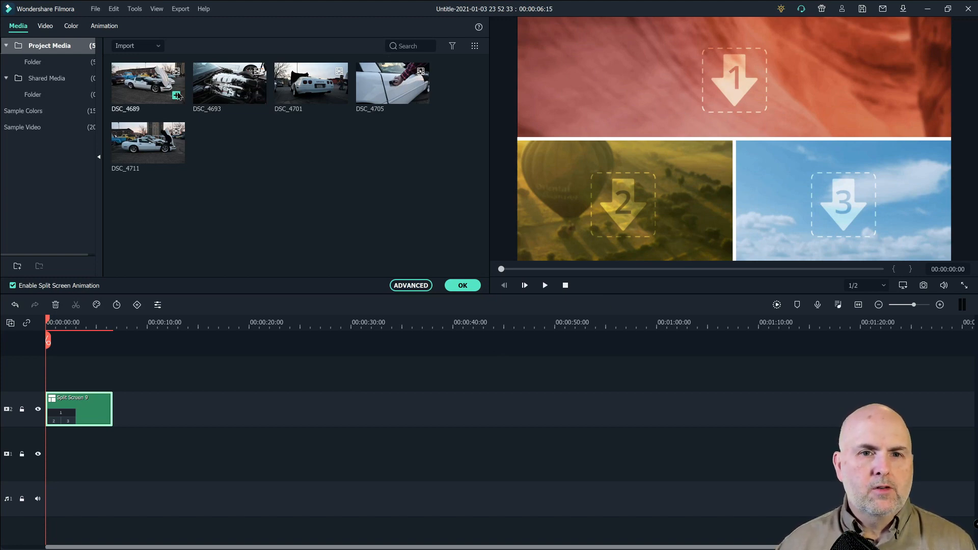
left_click(156, 144)
left_click_drag(151, 144, 734, 84)
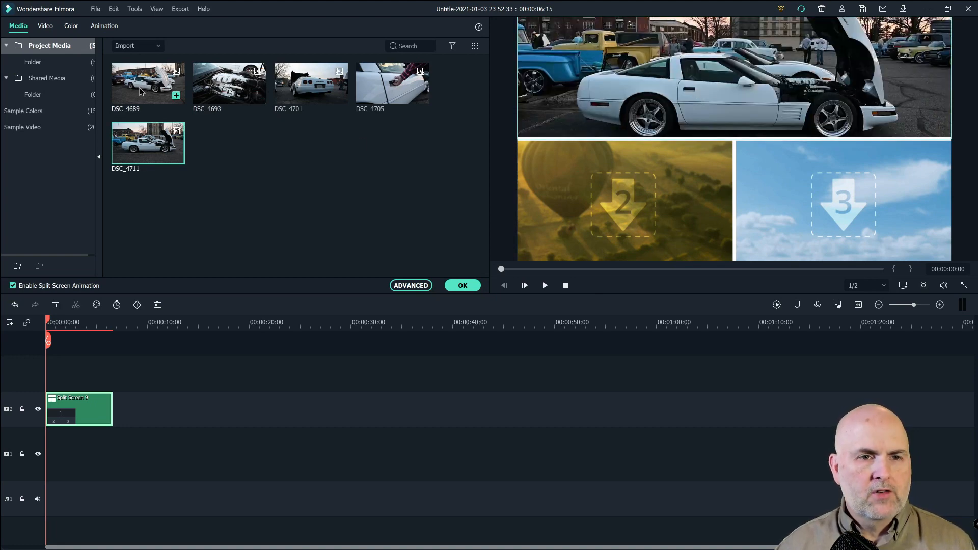
left_click(222, 83)
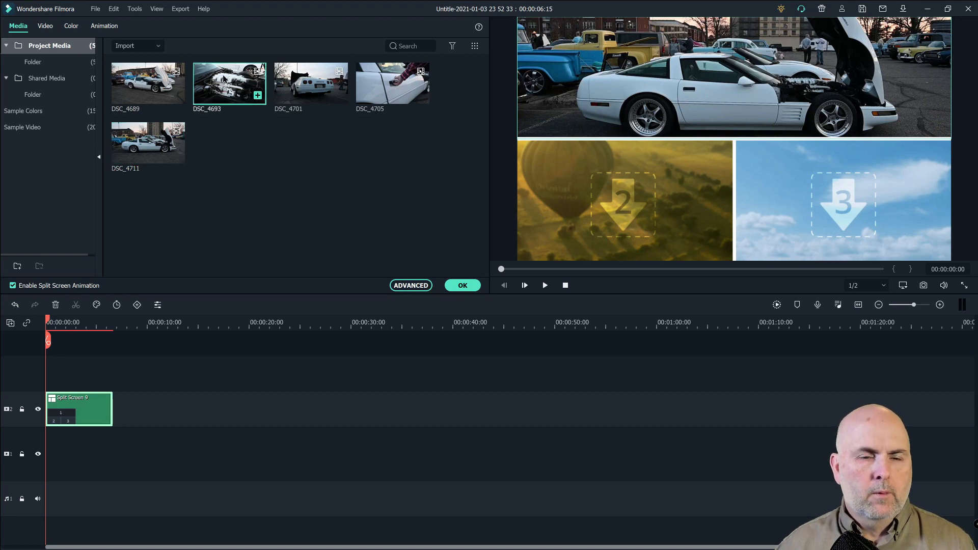
left_click_drag(225, 80, 588, 206)
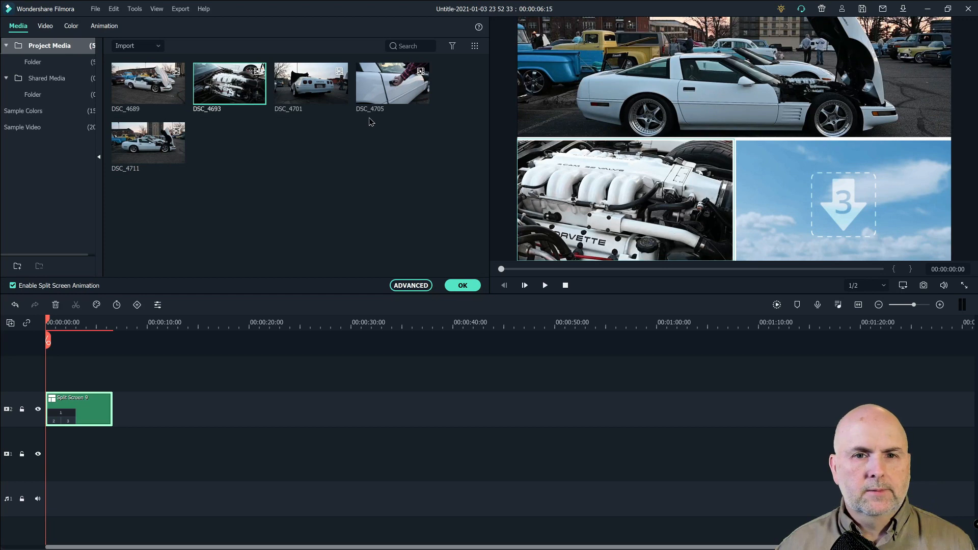
left_click_drag(379, 89, 815, 198)
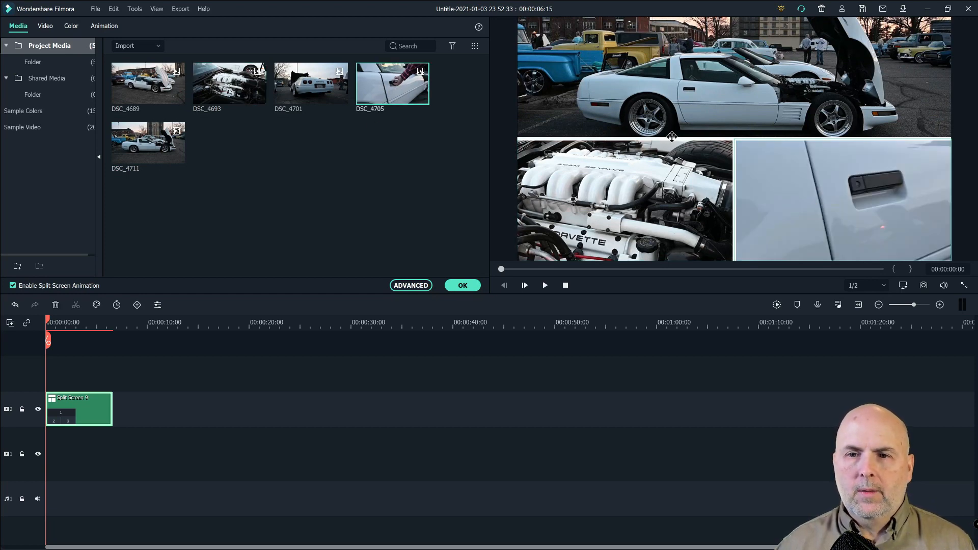
Play the filled split screen from the start to check the animation, pausing partway through.
left_click(670, 108)
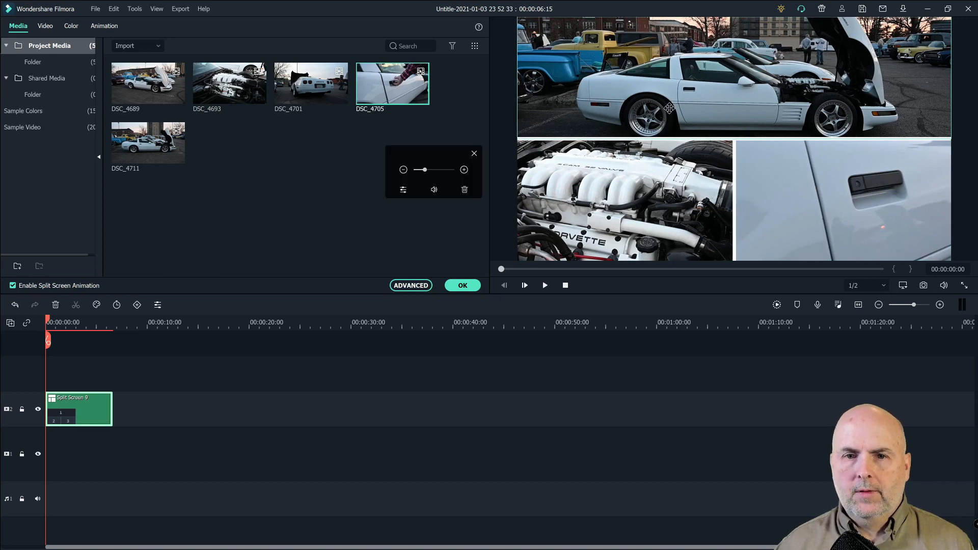
left_click(545, 285)
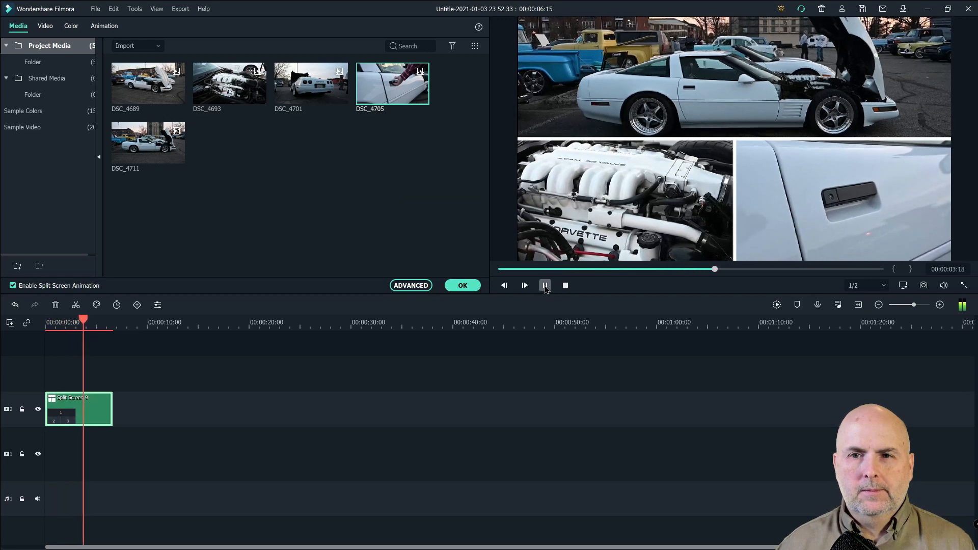
left_click(545, 286)
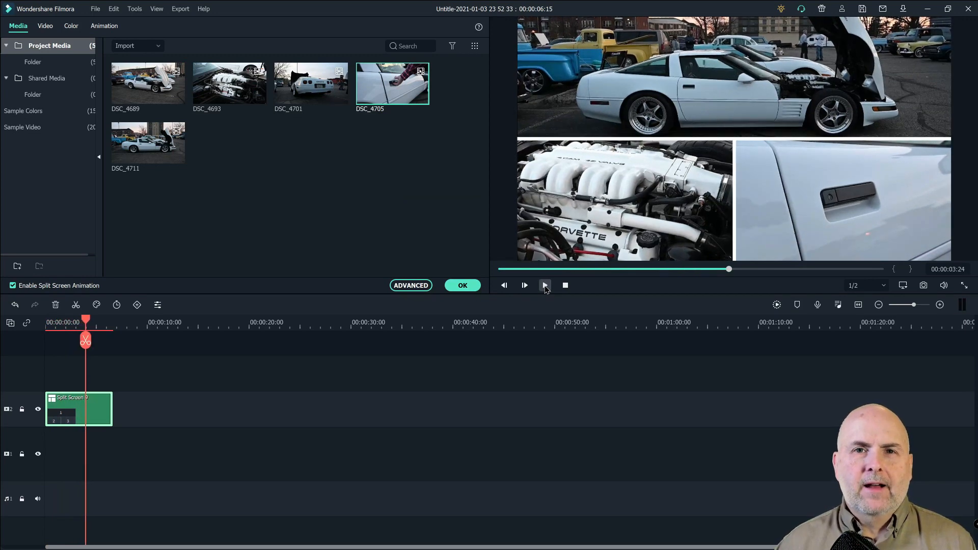
Mute the audio of all three split screen frames and play more of the clip to check it.
left_click(611, 88)
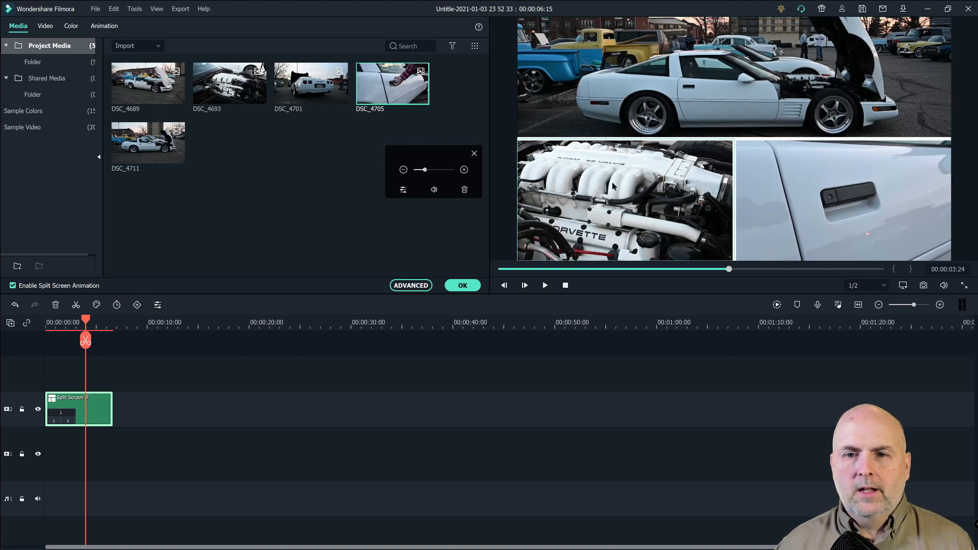
left_click(743, 178)
left_click(654, 94)
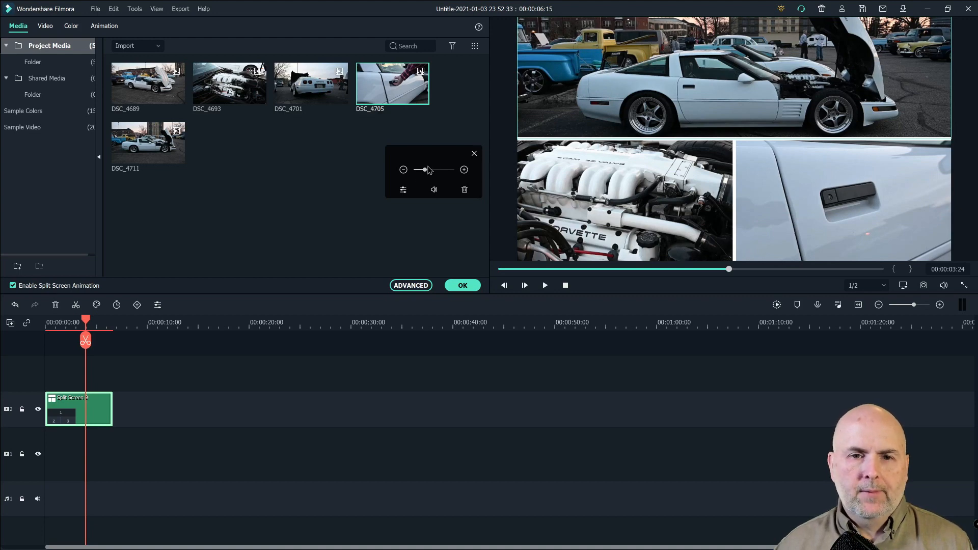
left_click(434, 190)
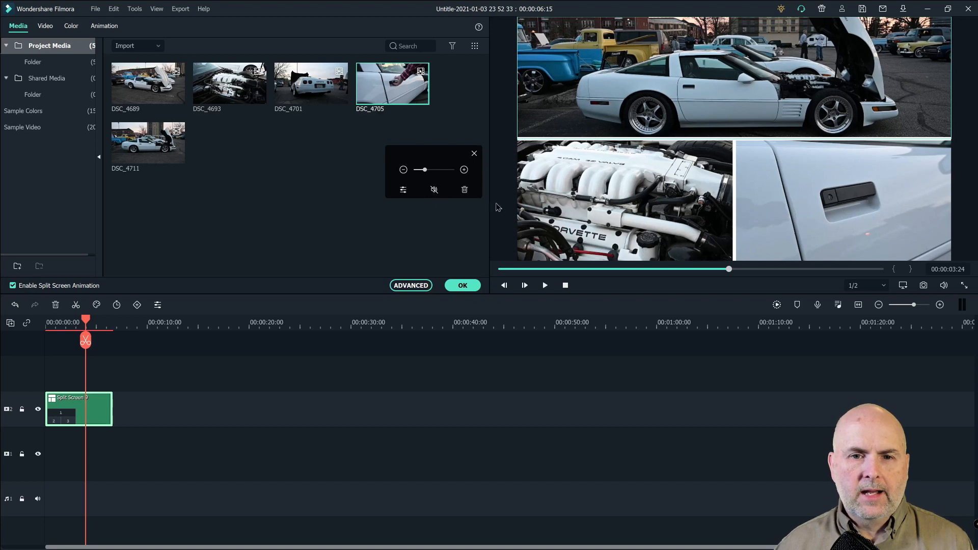
left_click(600, 193)
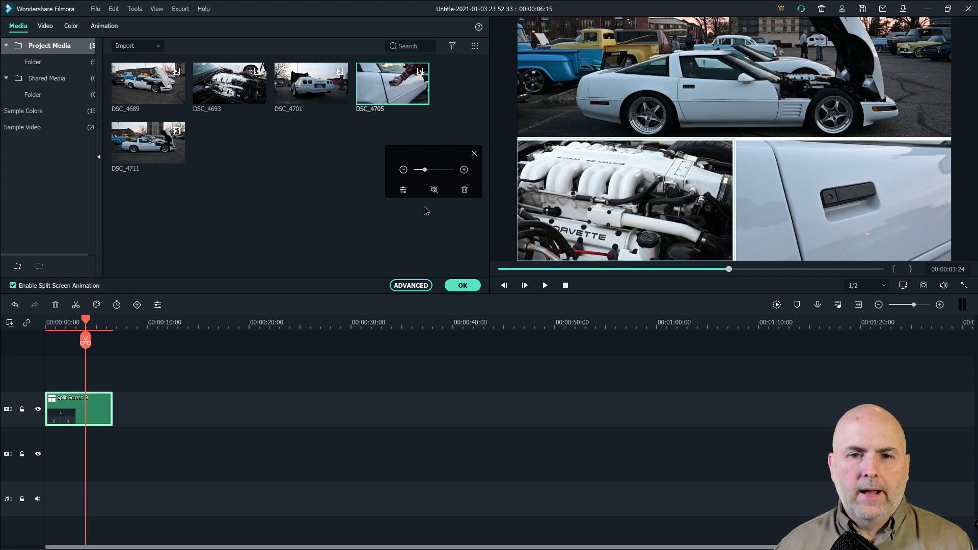
left_click(807, 212)
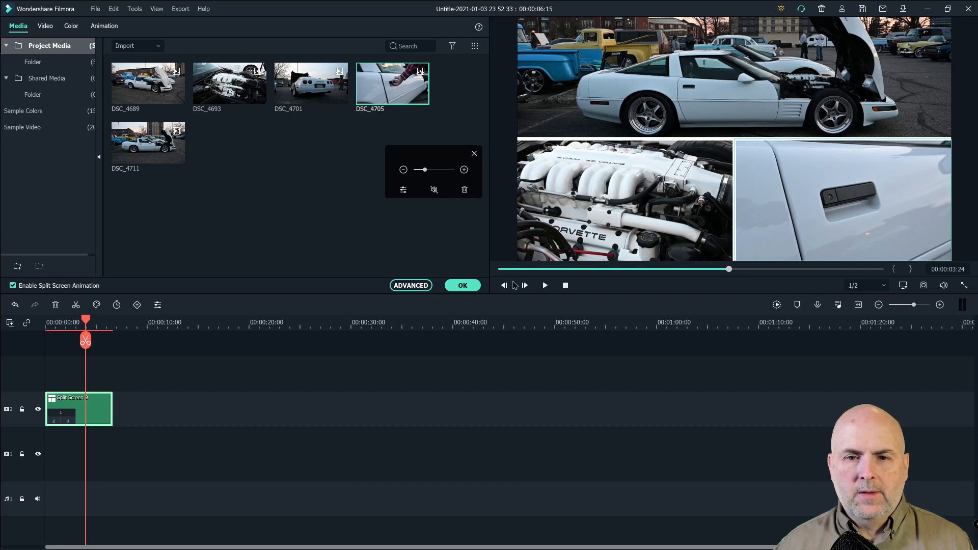
left_click(545, 285)
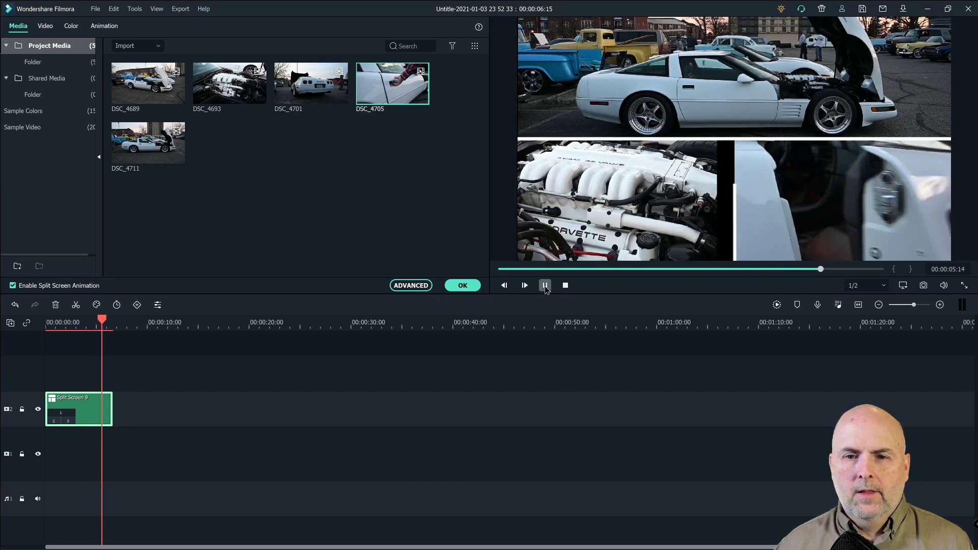
left_click(545, 285)
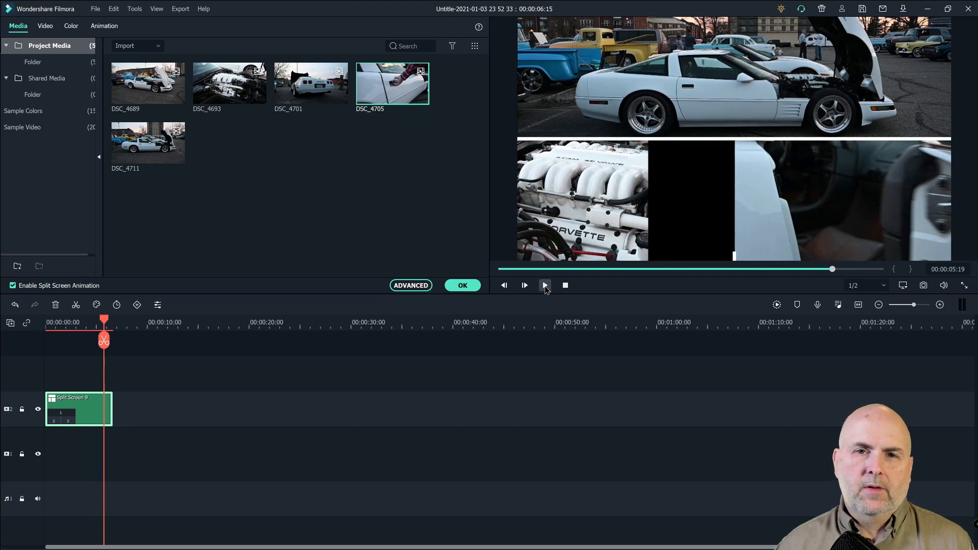
Zoom out the engine footage in frame 2 slightly and reposition it inside its frame.
left_click(564, 114)
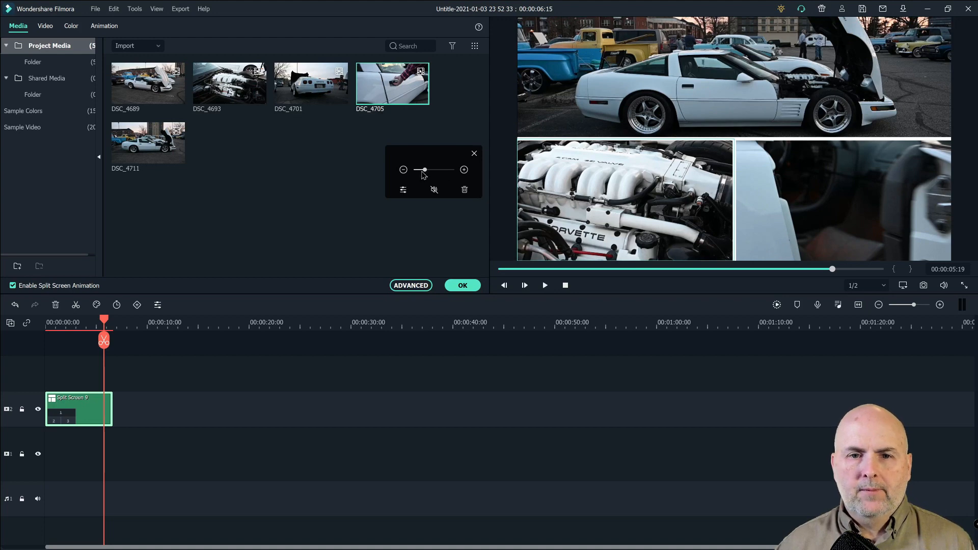
mouse_move(424, 170)
left_mouse_down()
mouse_move(417, 171)
mouse_move(424, 176)
left_mouse_up()
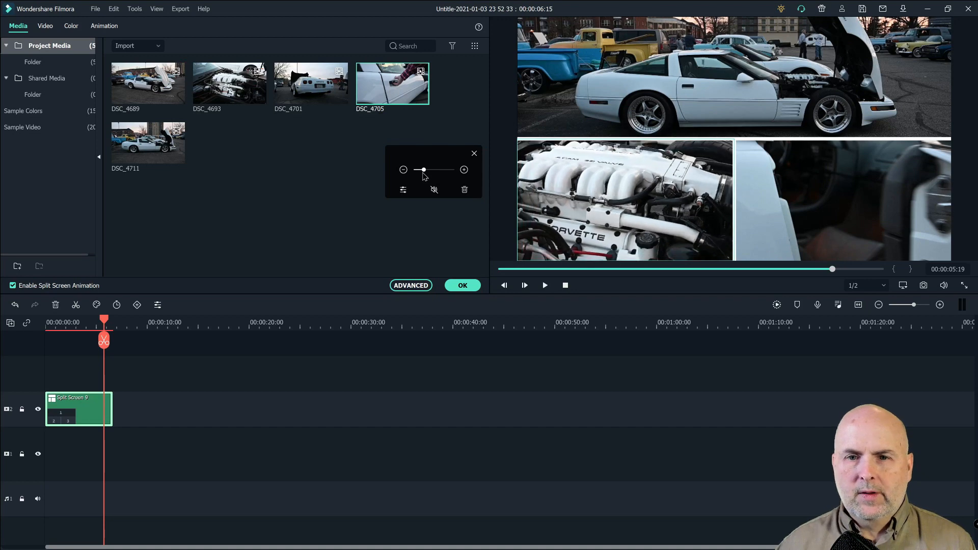
left_click_drag(423, 177, 422, 177)
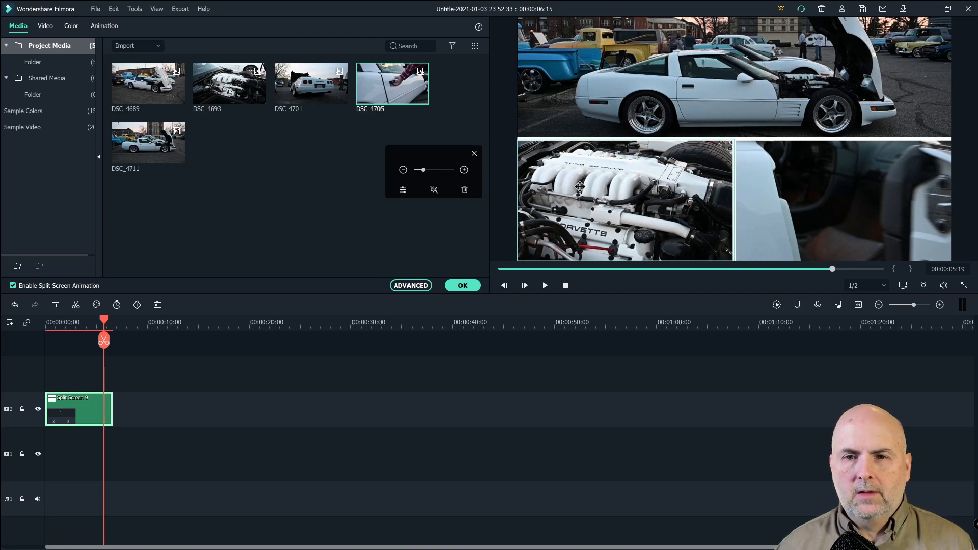
mouse_move(583, 191)
left_mouse_down()
mouse_move(634, 201)
mouse_move(595, 184)
left_mouse_up()
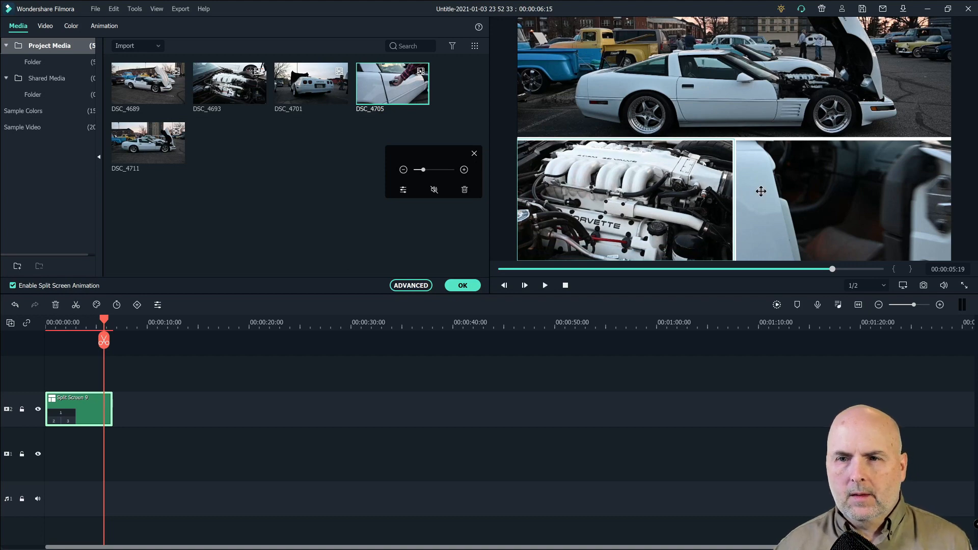
Shift the car footage in frame 1 slightly upward and zoom out the door footage in frame 3.
left_click(685, 81)
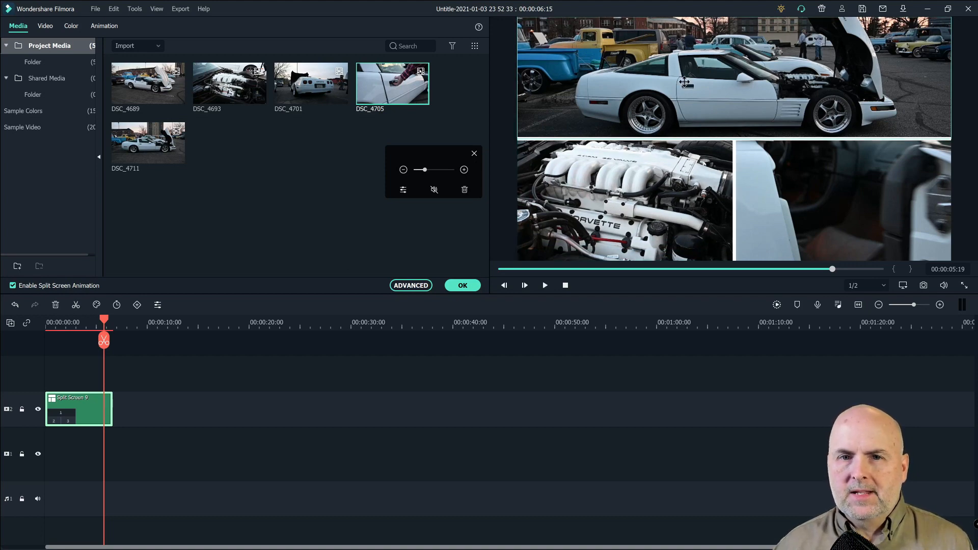
left_click_drag(684, 81, 683, 67)
left_click(813, 184)
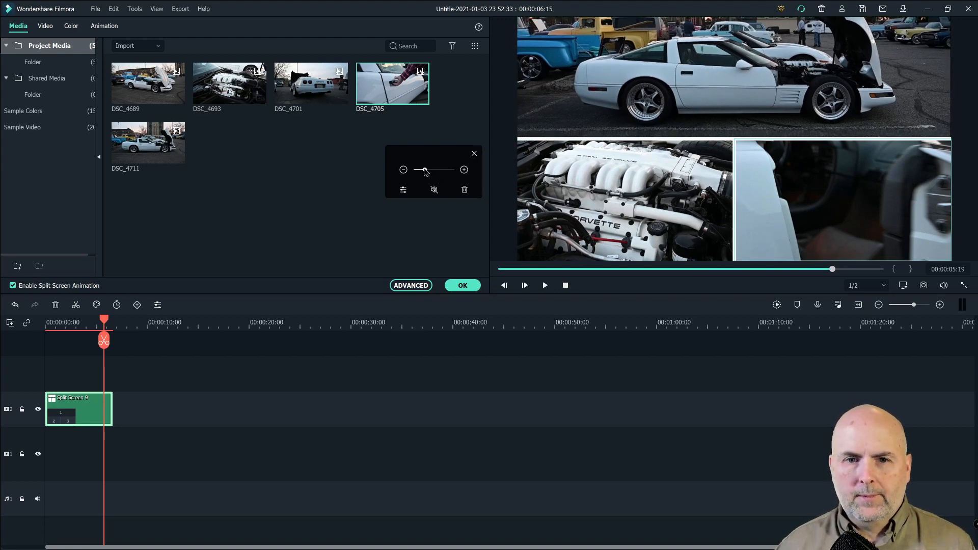
left_click_drag(425, 169, 422, 170)
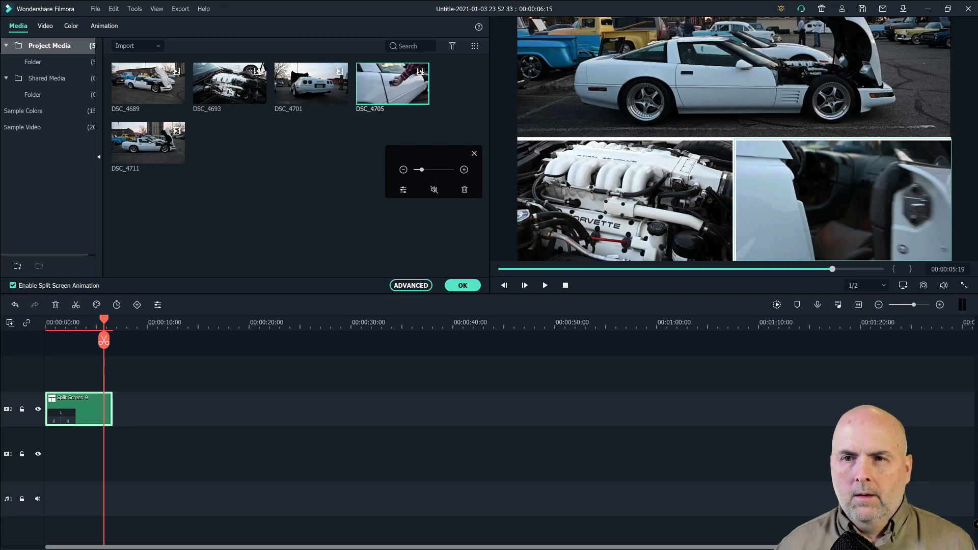
Play the split screen from the beginning to review the new framing, and accept the edits.
left_click_drag(103, 319, 40, 326)
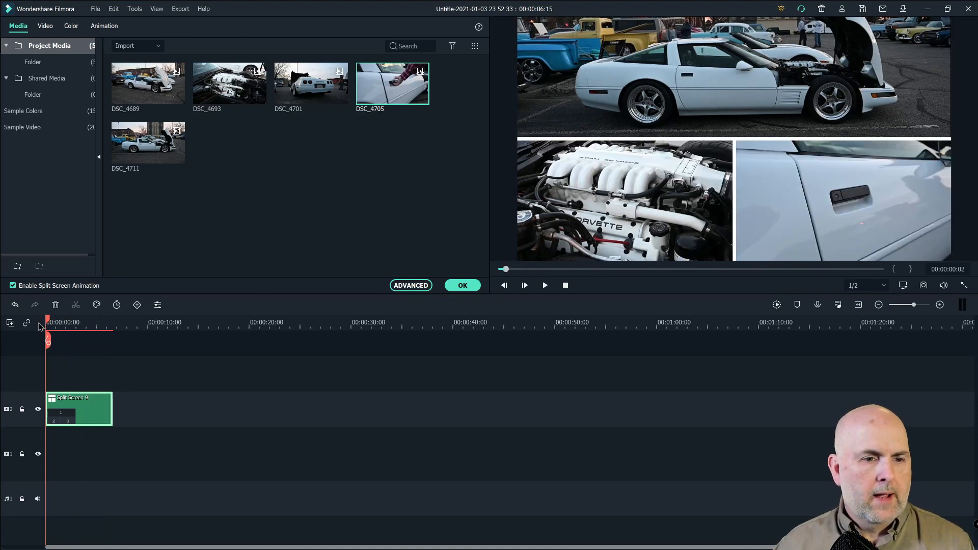
left_click(545, 285)
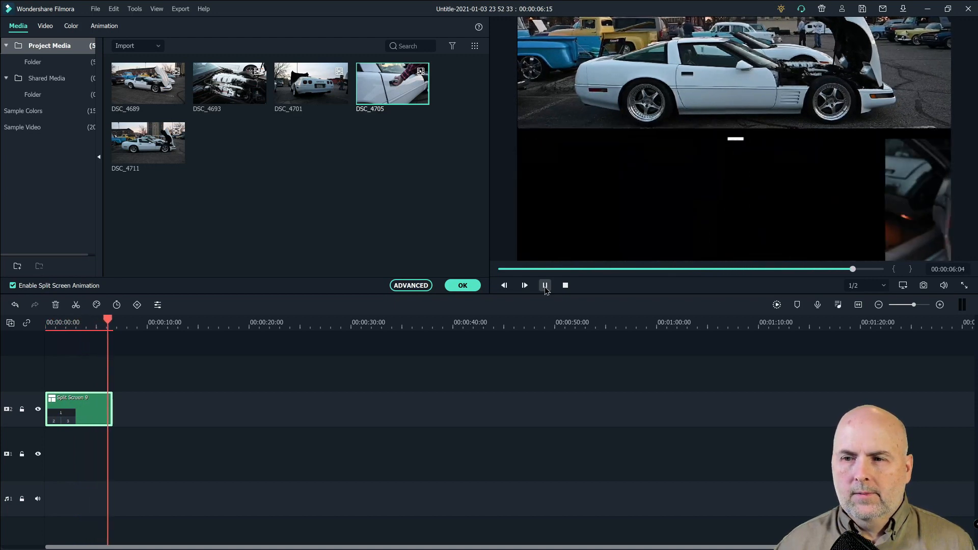
left_click(545, 287)
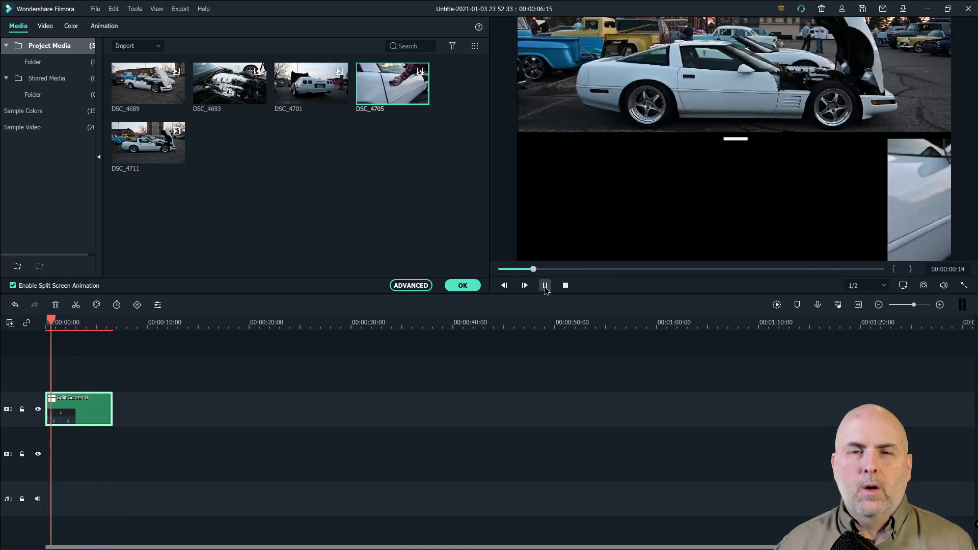
left_click(470, 286)
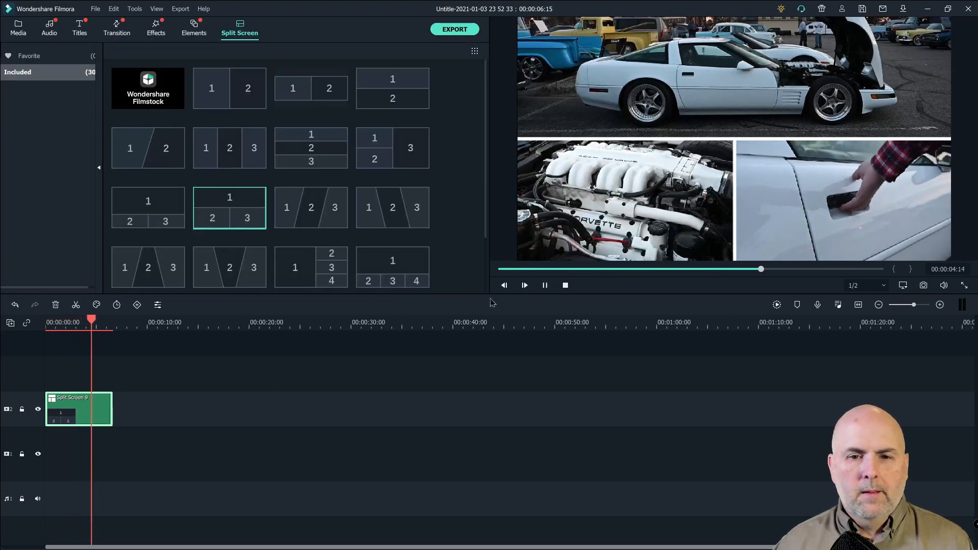
Stop playback and open the timeline's split screen clip in the Advanced Split Screen Edit window.
left_click(565, 285)
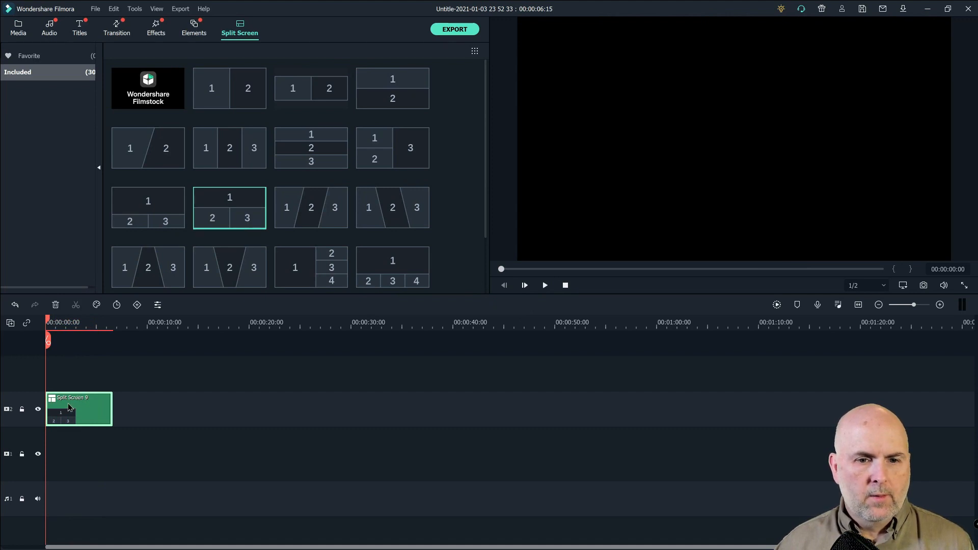
double_click(69, 407)
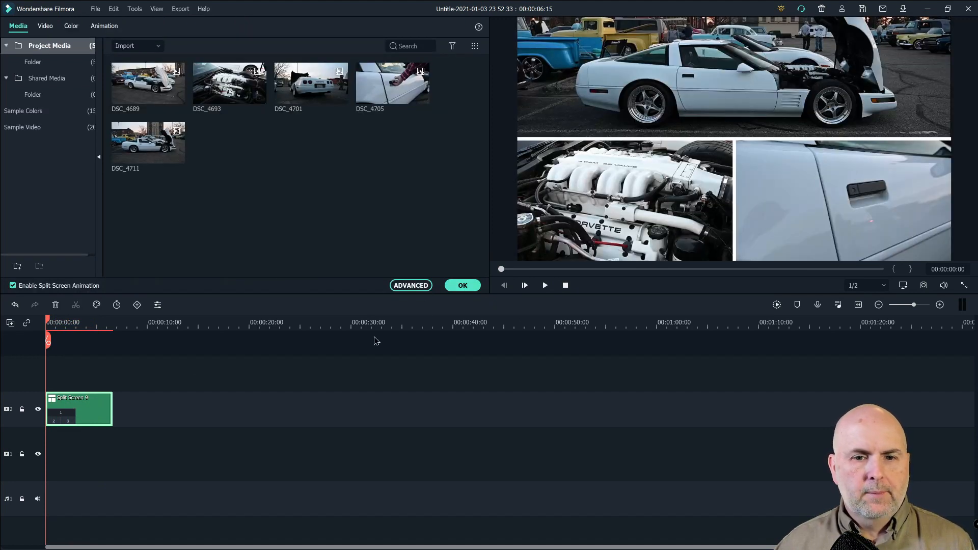
left_click(410, 285)
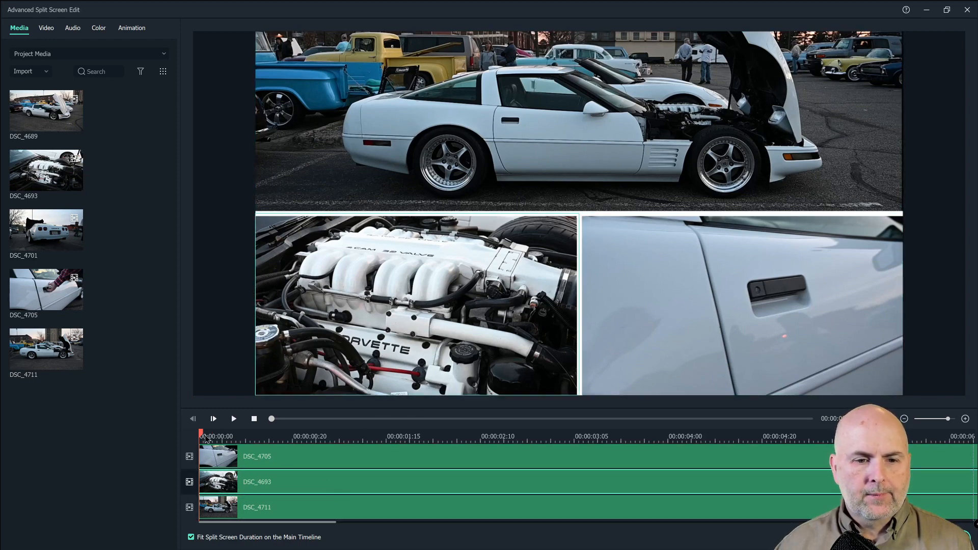
Trim about 1.5 seconds off the beginning of DSC_4711 and move the clip back to the timeline's start.
left_click_drag(202, 436, 386, 440)
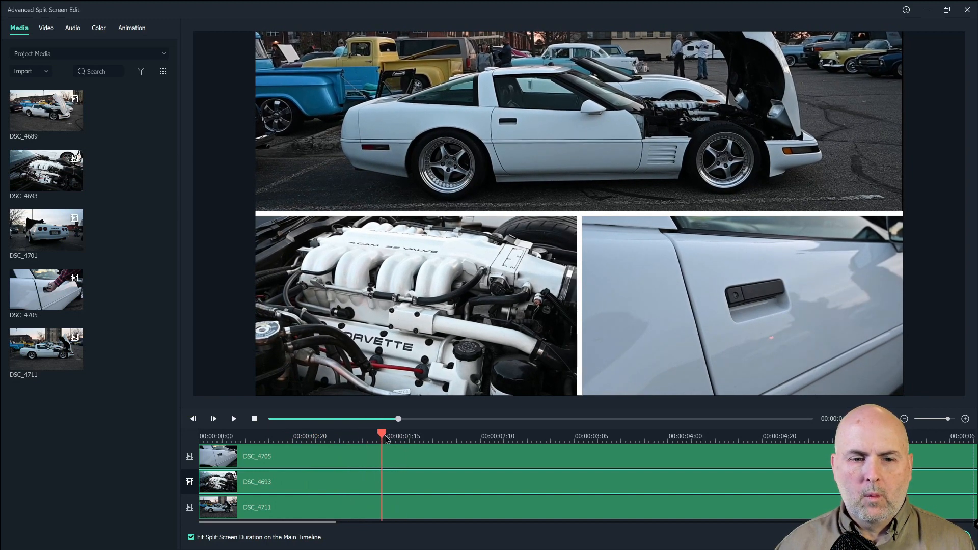
left_click(213, 461)
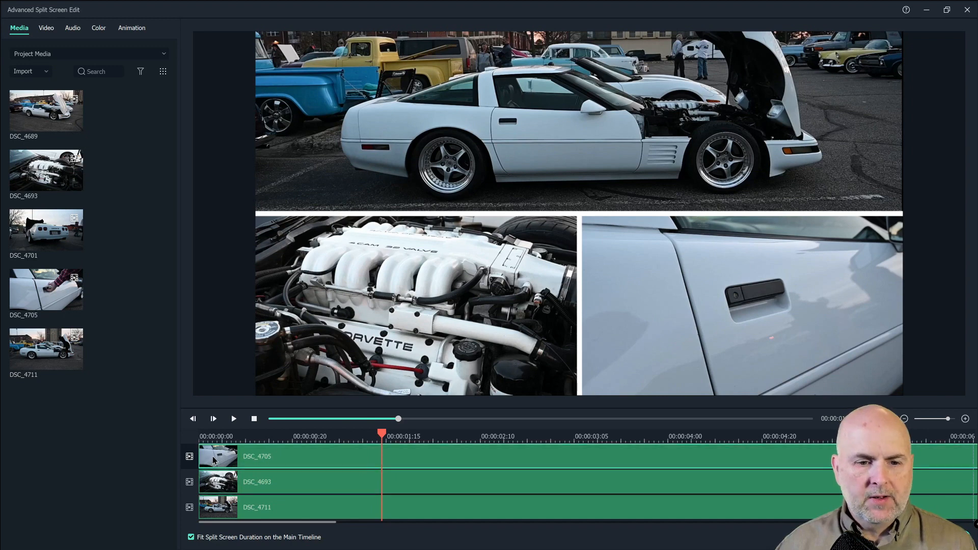
left_click(262, 508)
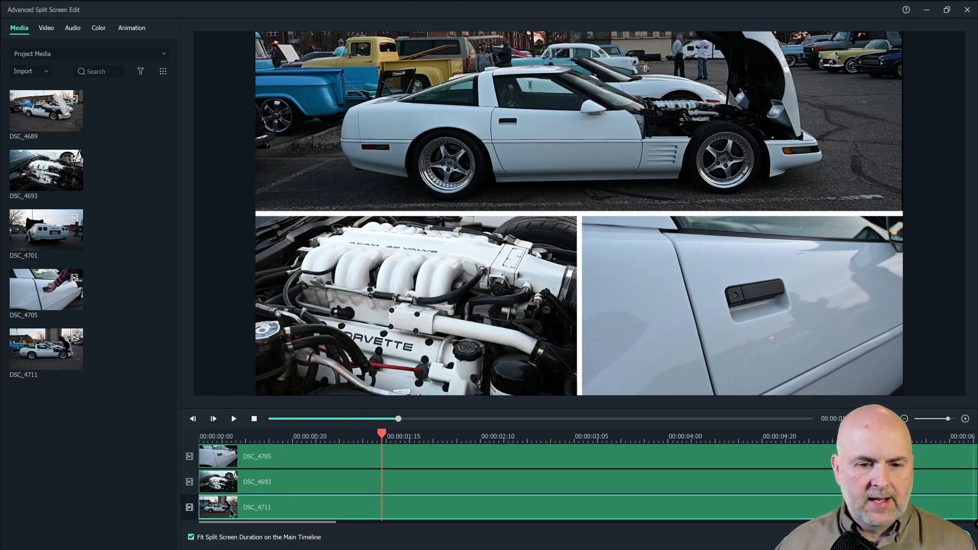
left_click(201, 506)
left_click_drag(200, 507, 381, 511)
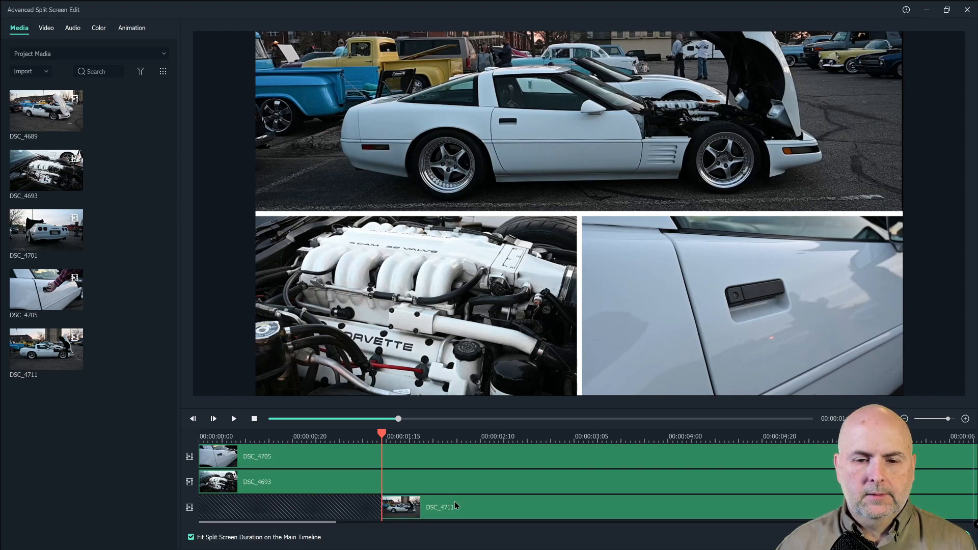
left_click_drag(464, 504, 270, 503)
Move the playhead to about 2 seconds and zoom the timeline out to view the ends of DSC_4693 and DSC_4711.
left_click_drag(384, 439, 465, 441)
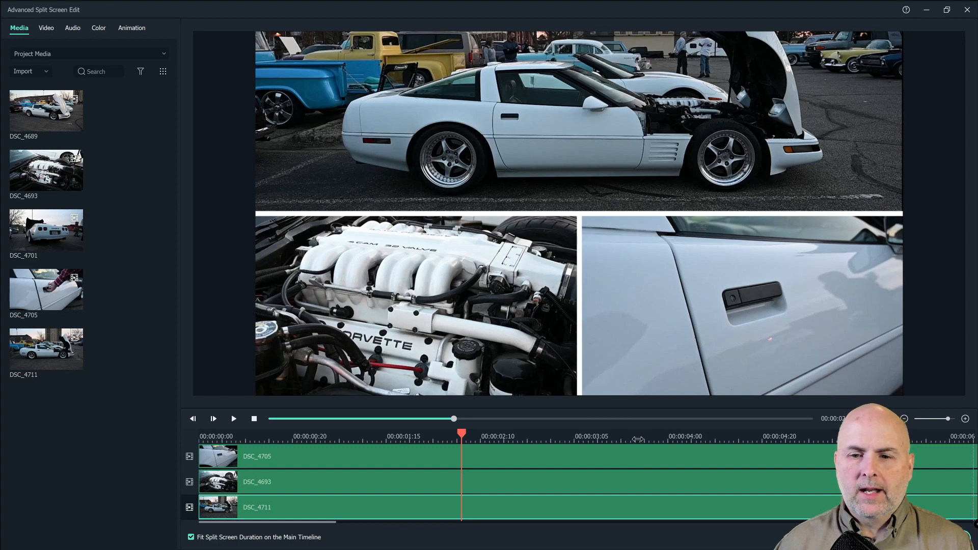
left_click_drag(639, 437, 319, 437)
left_click_drag(316, 437, 318, 437)
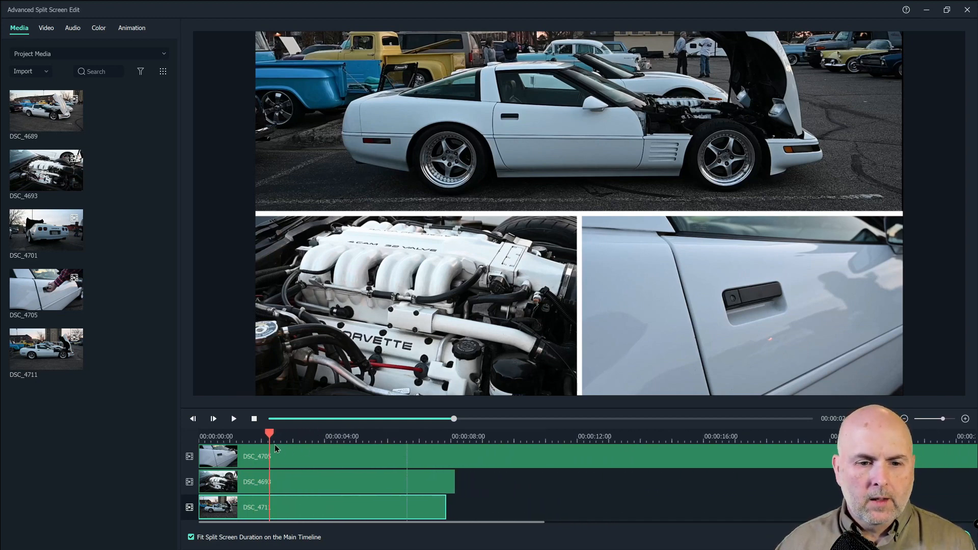
Check the split screen's end at about 6.6 seconds, and trim the beginning of DSC_4705 so it starts on the car interior.
left_click_drag(269, 433, 411, 439)
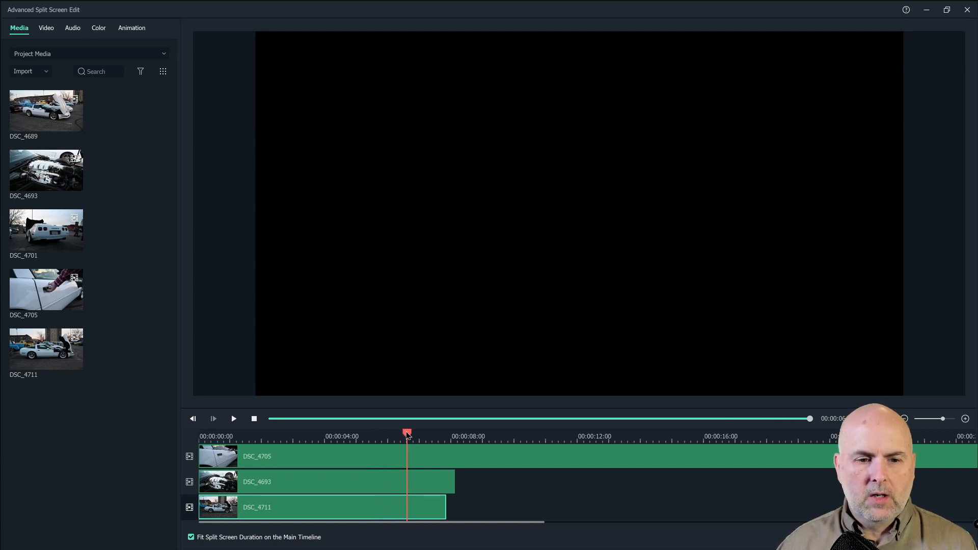
mouse_move(407, 435)
left_mouse_down()
mouse_move(327, 437)
mouse_move(412, 441)
left_mouse_up()
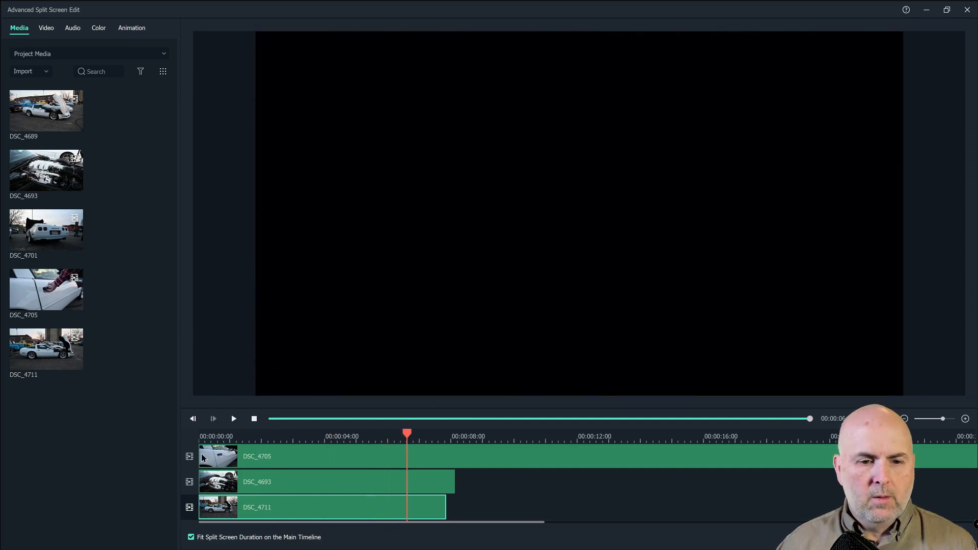
mouse_move(200, 453)
left_mouse_down()
mouse_move(357, 458)
mouse_move(191, 470)
left_mouse_up()
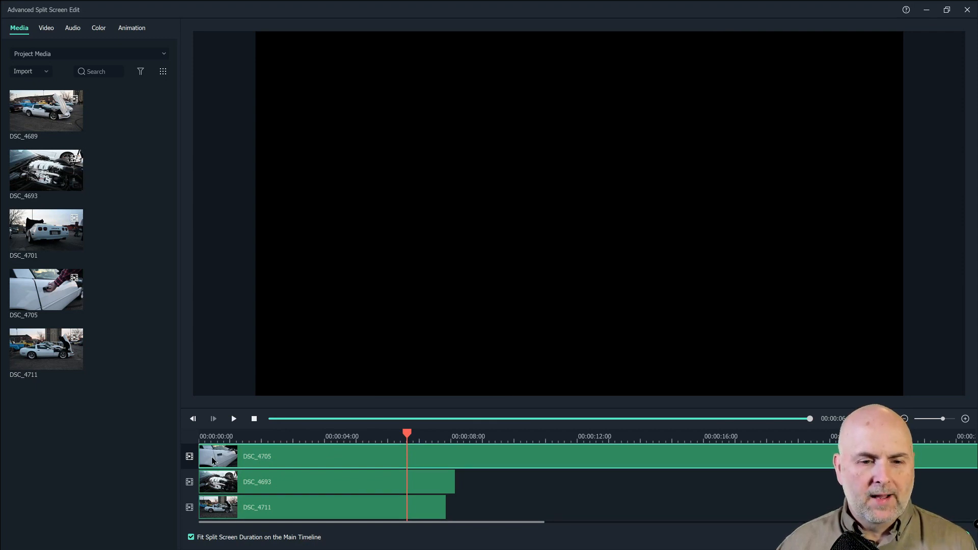
mouse_move(199, 455)
left_mouse_down()
mouse_move(705, 458)
mouse_move(236, 450)
left_mouse_up()
left_click(219, 435)
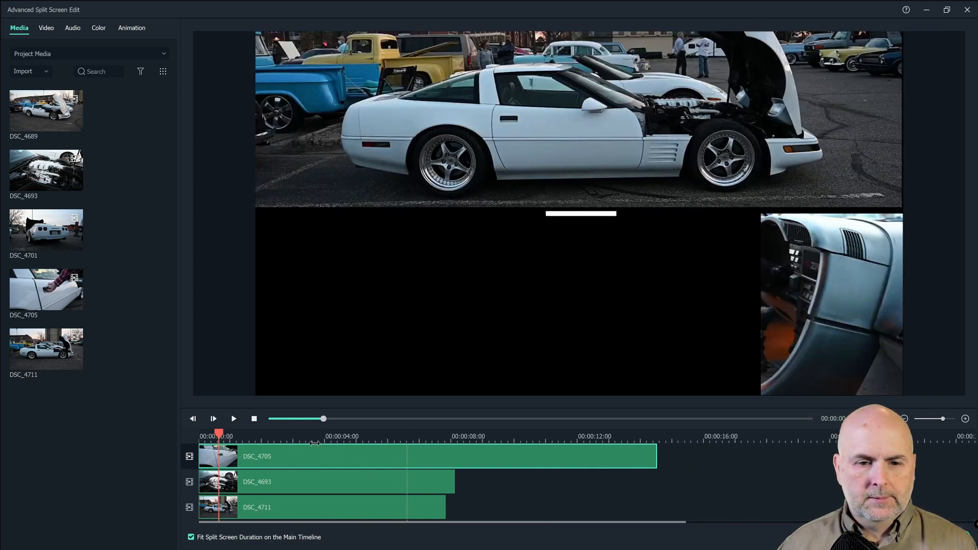
Check DSC_4705 at about 2 seconds, move the clip about 1.7 seconds later and extend its beginning back to the timeline's start.
left_click_drag(220, 437, 267, 436)
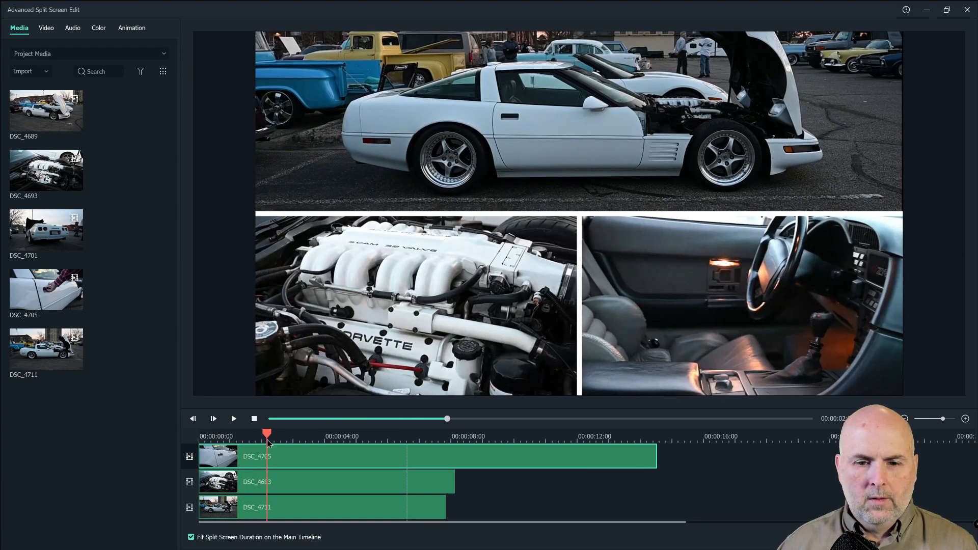
left_click_drag(285, 458, 338, 456)
left_click_drag(253, 452, 199, 452)
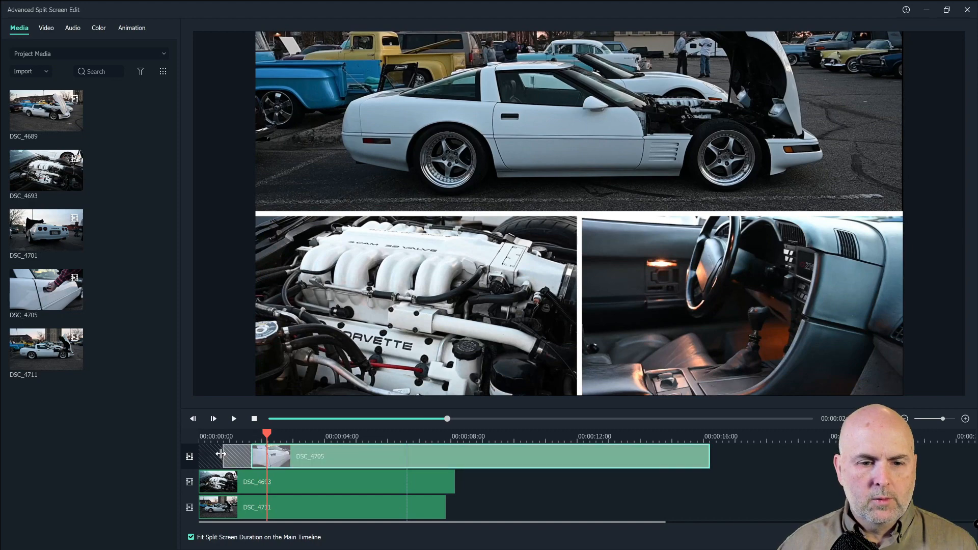
Play the split screen from the beginning to review the retimed clips, and stop playback.
left_click_drag(267, 437, 199, 434)
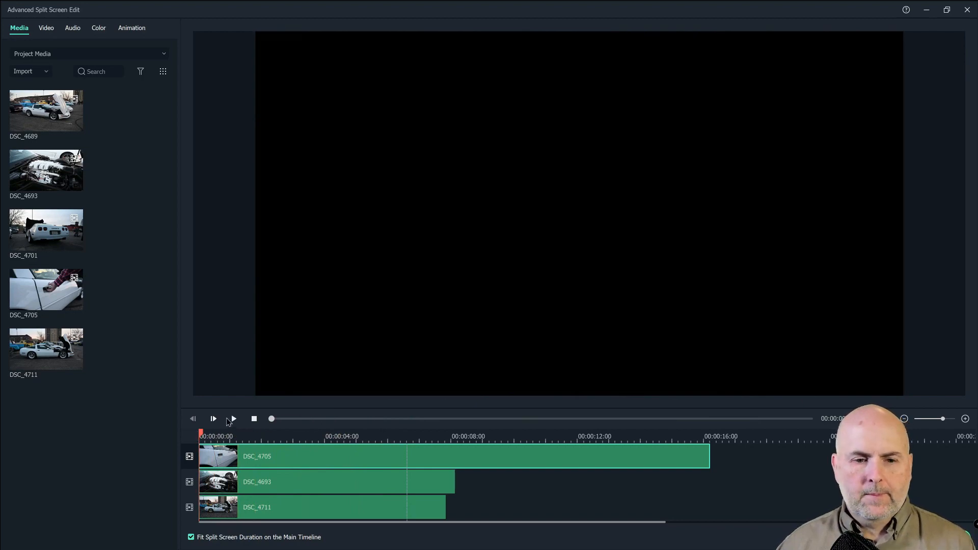
left_click(233, 419)
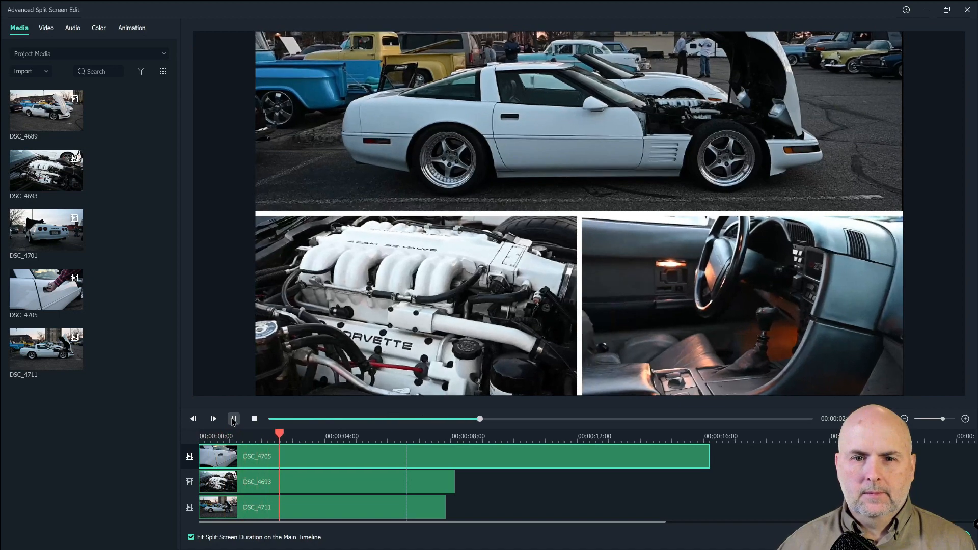
left_click(254, 419)
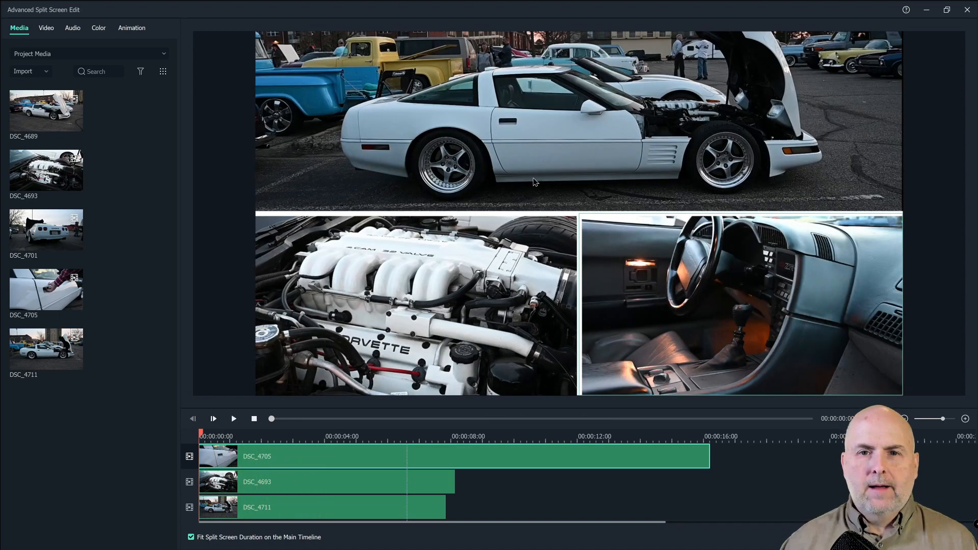
Try the zoom and horizontal position of DSC_4711 in the wide upper frame, and return it to its original framing.
left_click(678, 287)
left_click(426, 127)
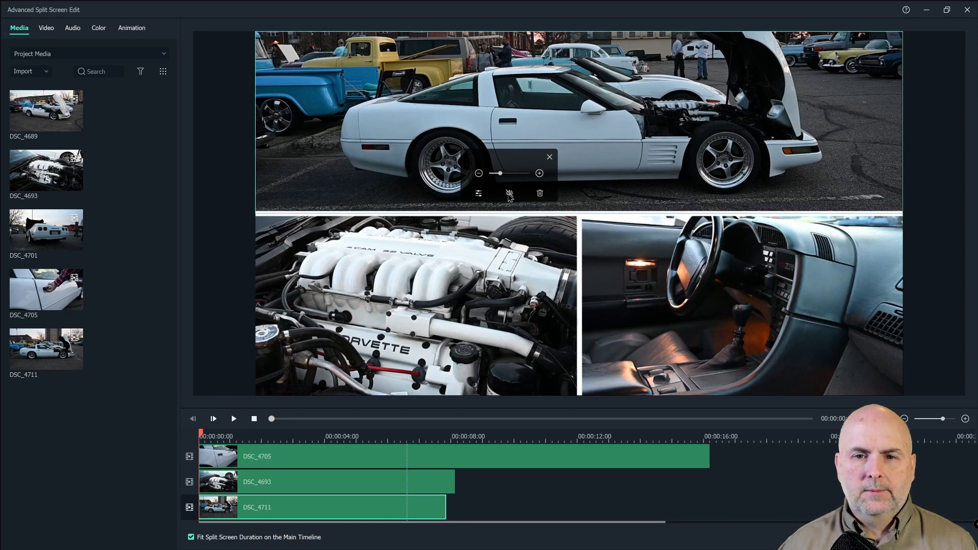
left_click(478, 174)
left_click(540, 173)
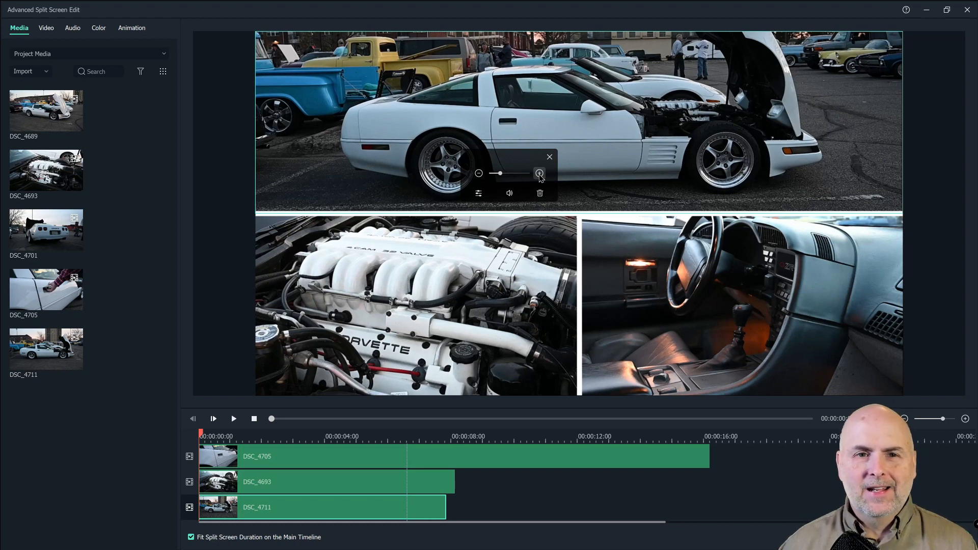
left_click_drag(599, 134, 646, 127)
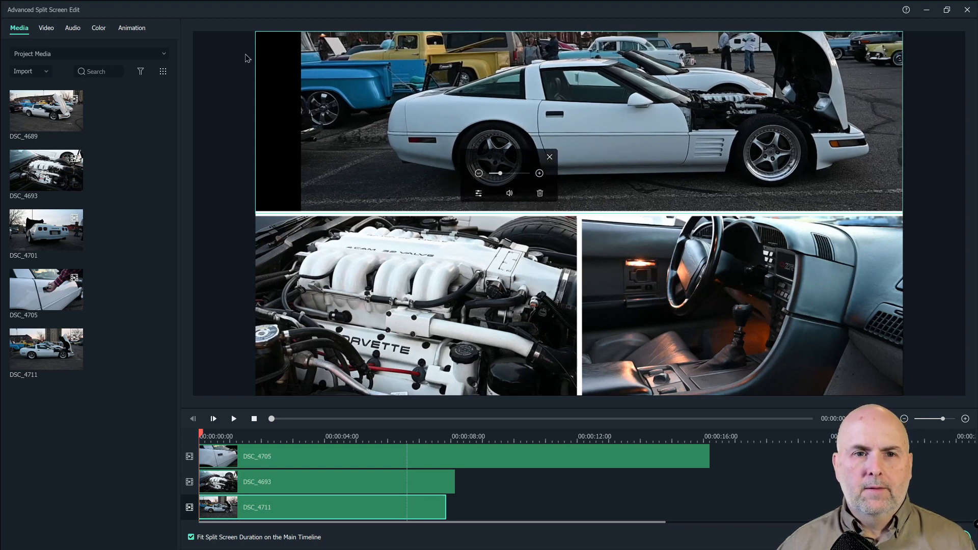
left_click_drag(491, 95, 449, 97)
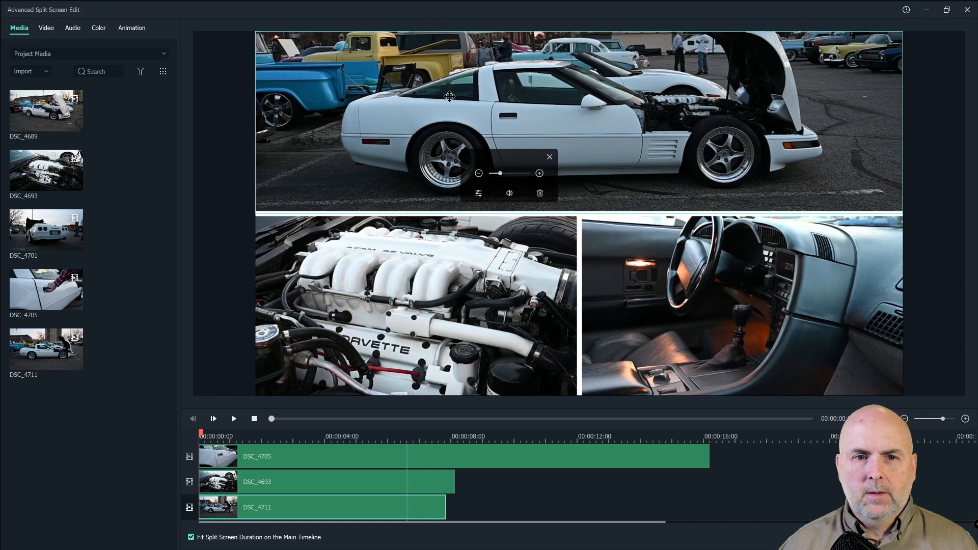
Zoom out DSC_4693 and DSC_4705 one step each in the two lower frames, and accept the split screen edits.
left_click(427, 273)
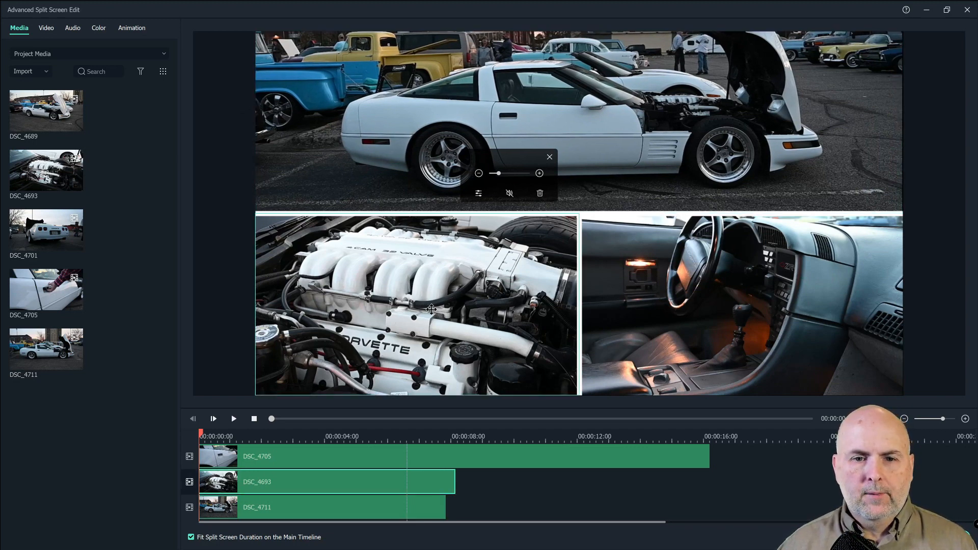
left_click(479, 174)
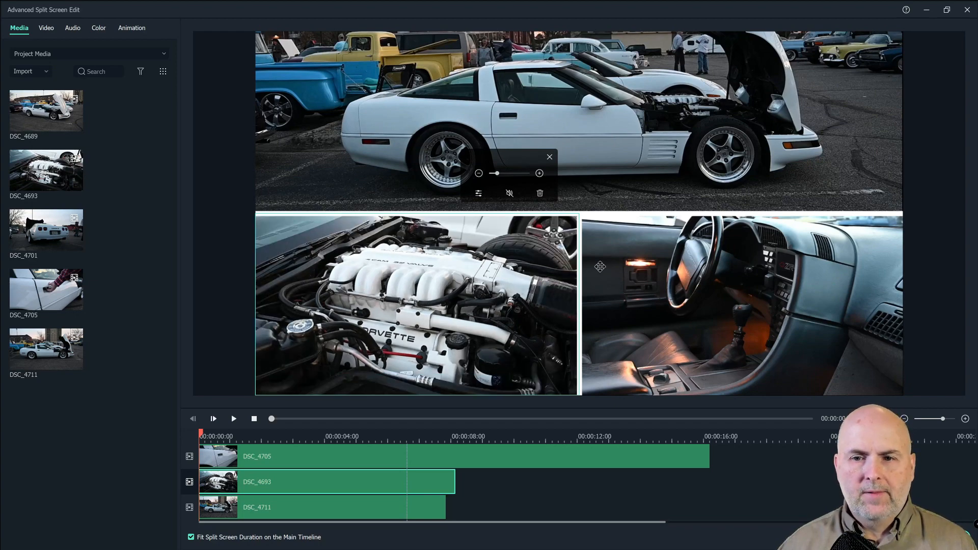
left_click(660, 290)
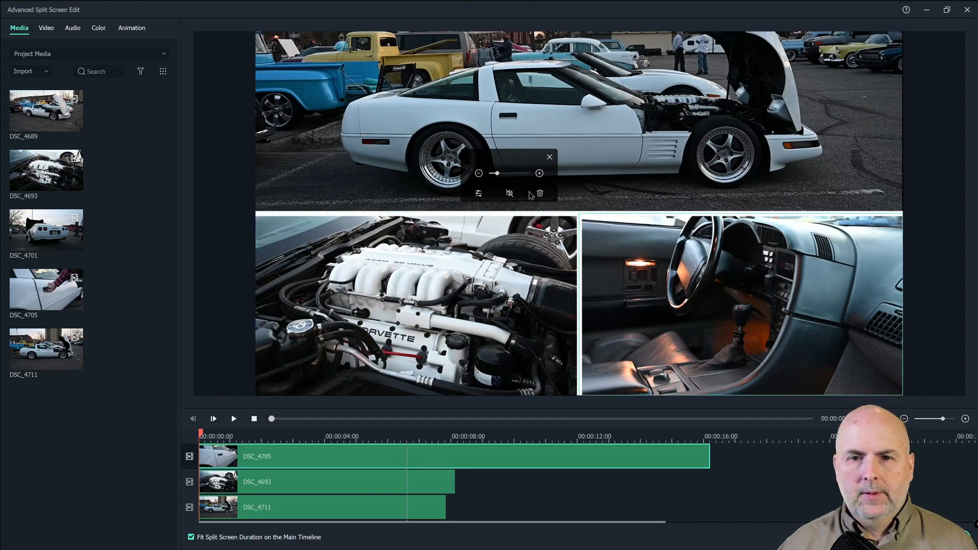
left_click(478, 174)
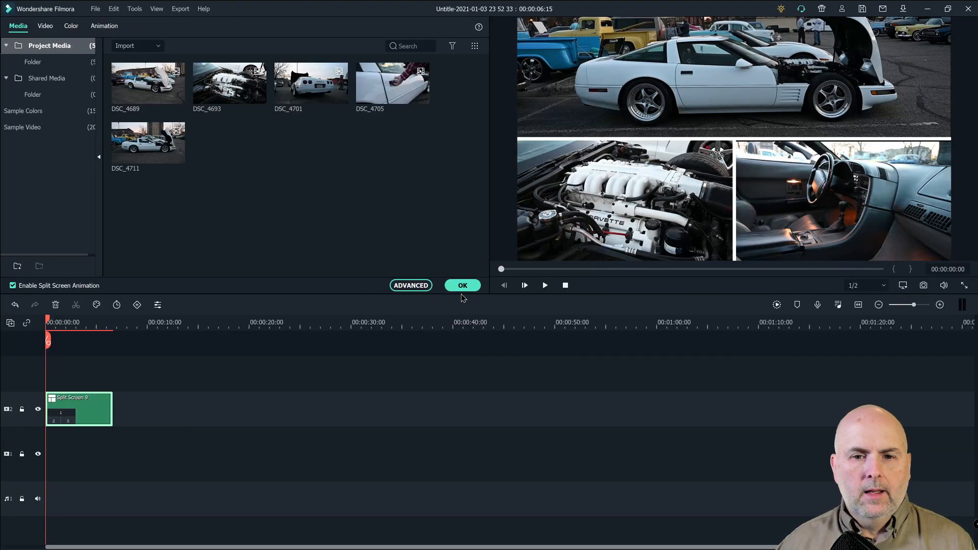
left_click(463, 286)
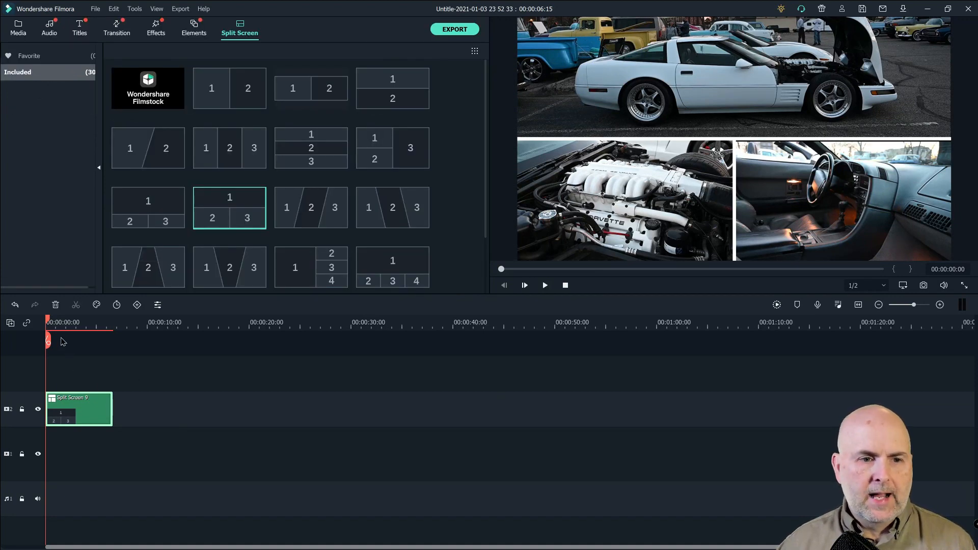
Add DSC_4701 at the start of video track 1 beneath the split screen, keeping the project settings of 1920 x 1080 25fps.
left_click_drag(47, 318, 63, 318)
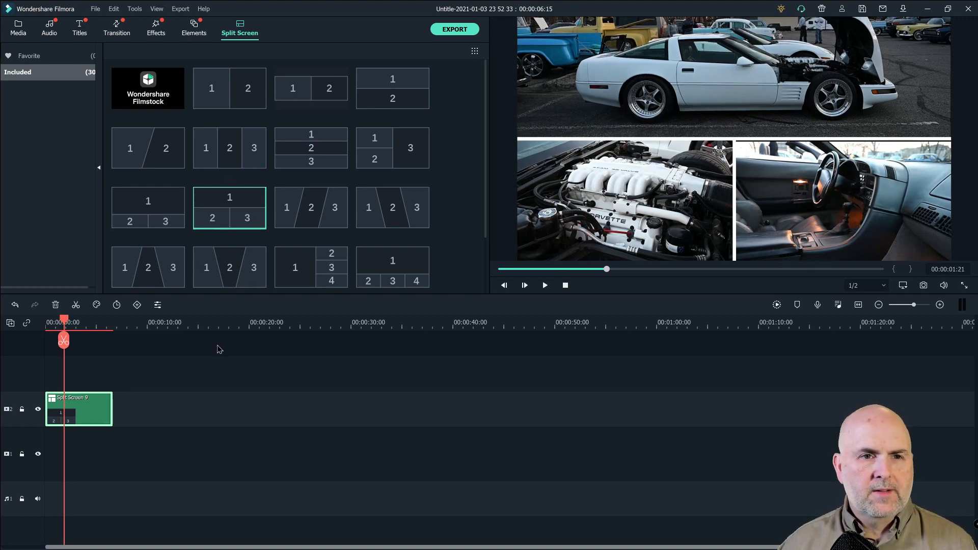
left_click(15, 30)
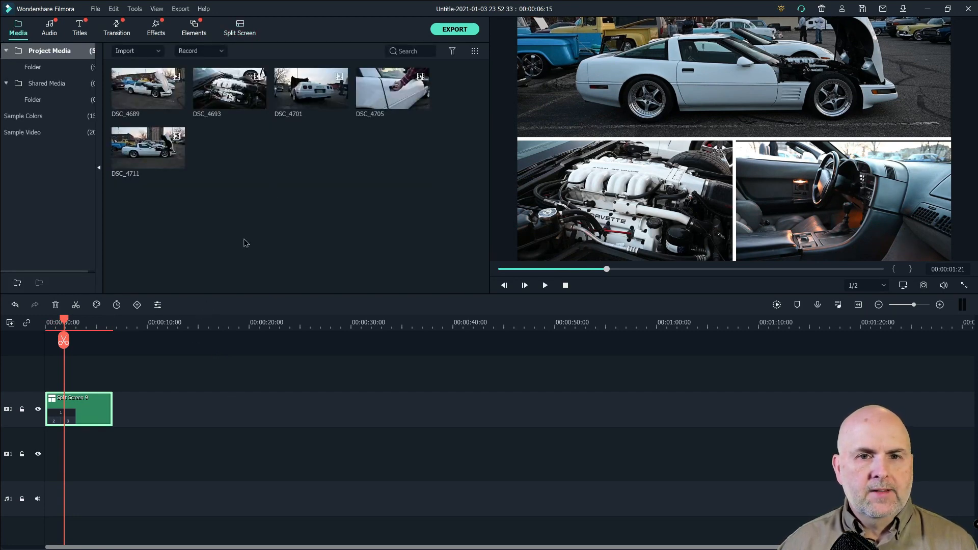
left_click(316, 91)
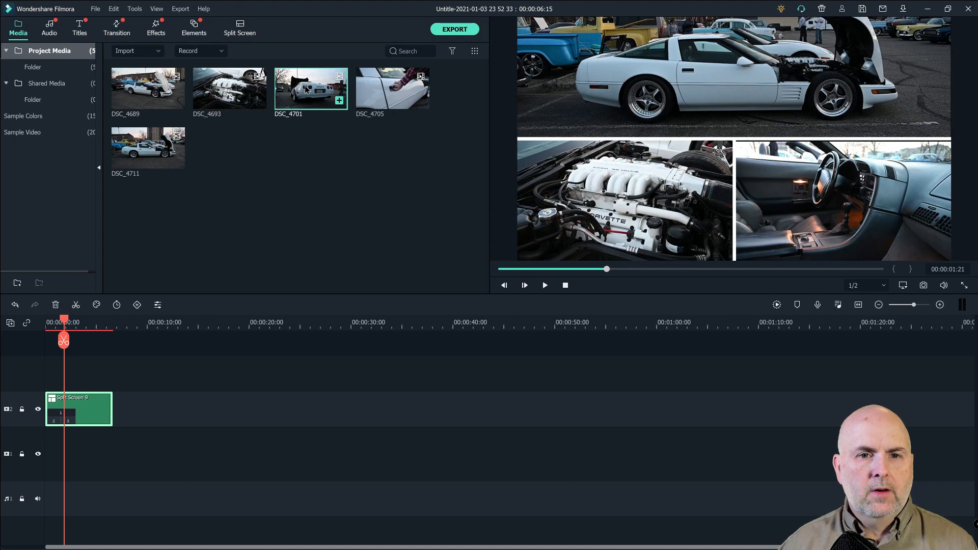
left_click_drag(306, 90, 47, 444)
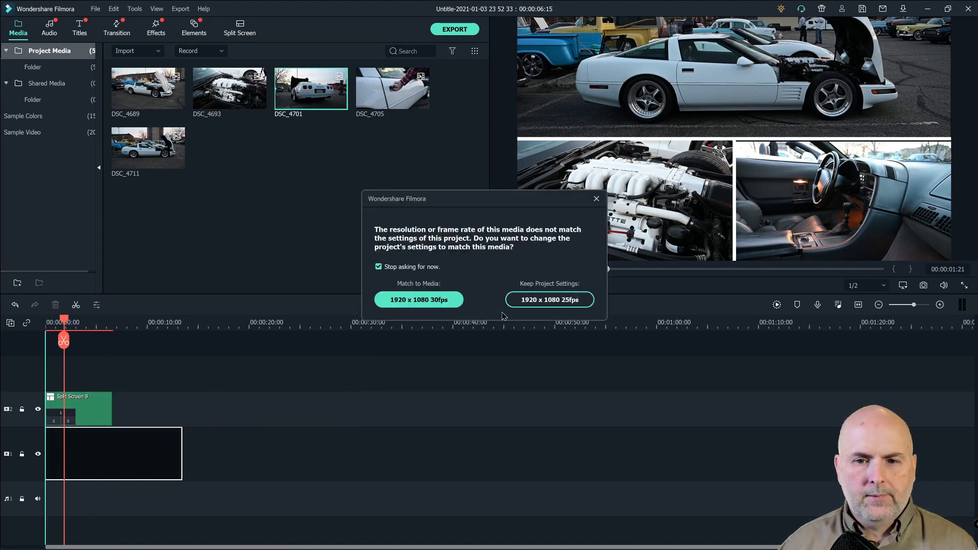
left_click(569, 301)
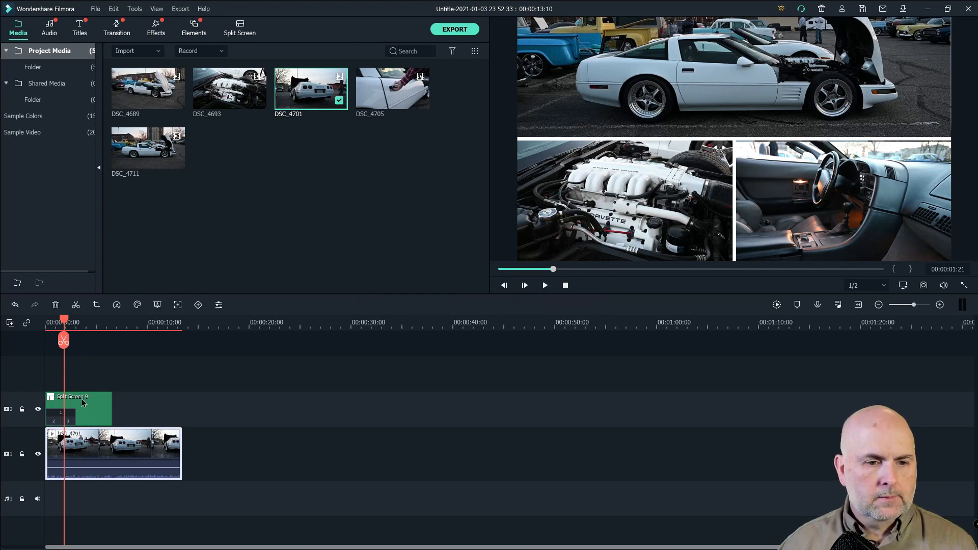
Move the split screen clip to start at about 3.4 seconds above DSC_4701, and scrub from the timeline's start past its end.
left_click_drag(80, 400, 116, 401)
left_click_drag(67, 320, 39, 323)
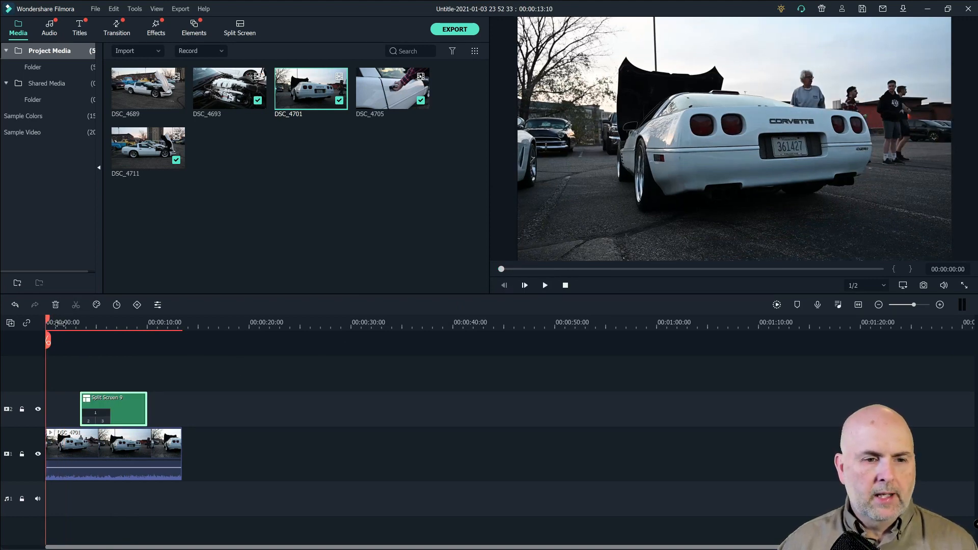
left_click_drag(51, 322, 153, 328)
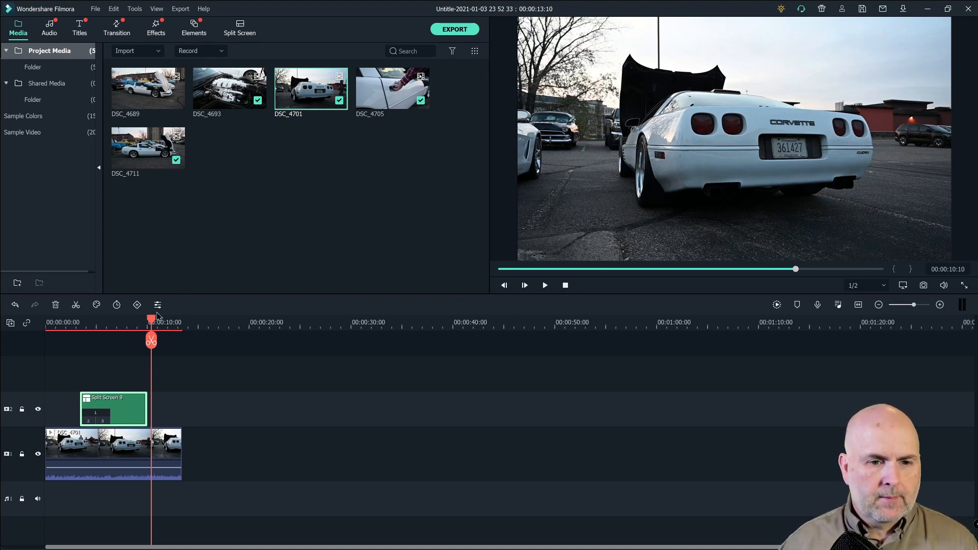
Play the timeline from the beginning to review how the split screen enters and leaves over DSC_4701.
left_click_drag(151, 321, 47, 322)
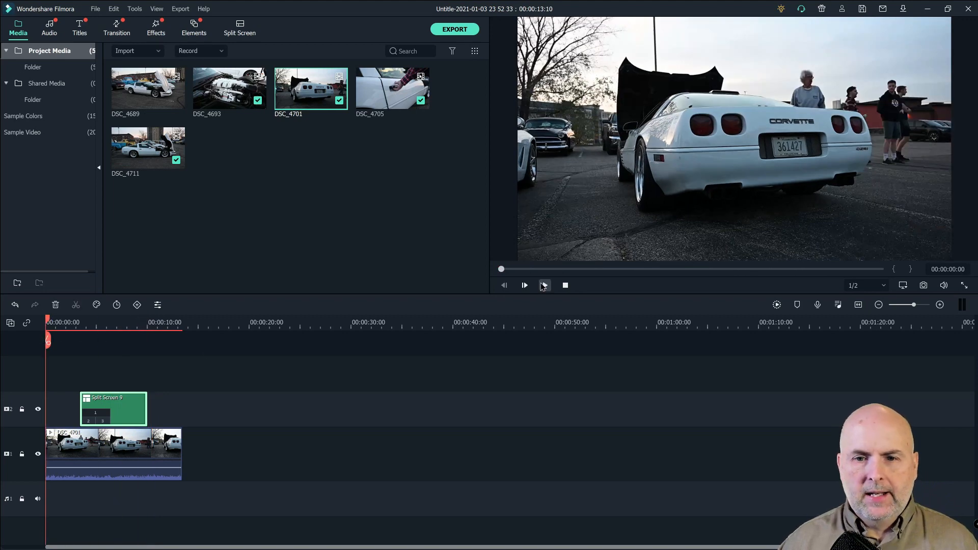
left_click(546, 286)
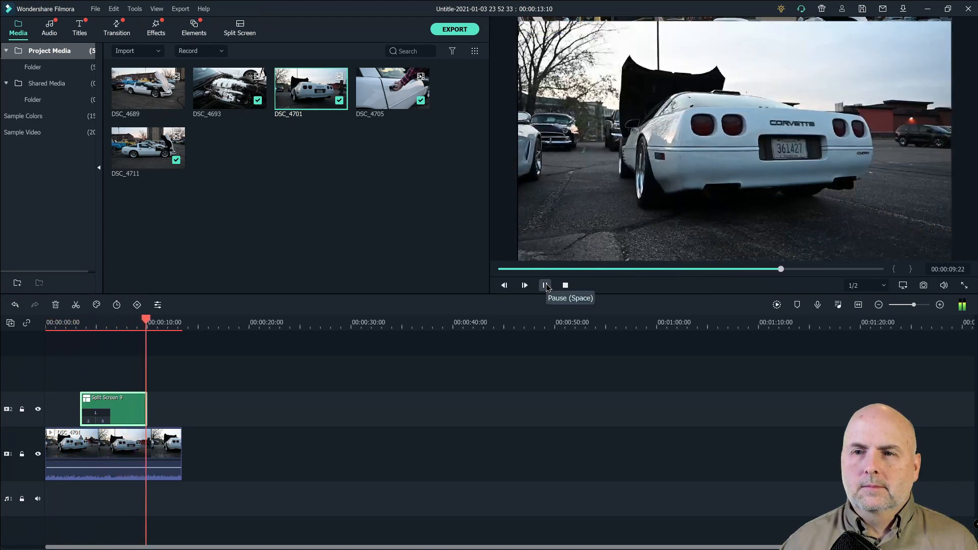
left_click(546, 285)
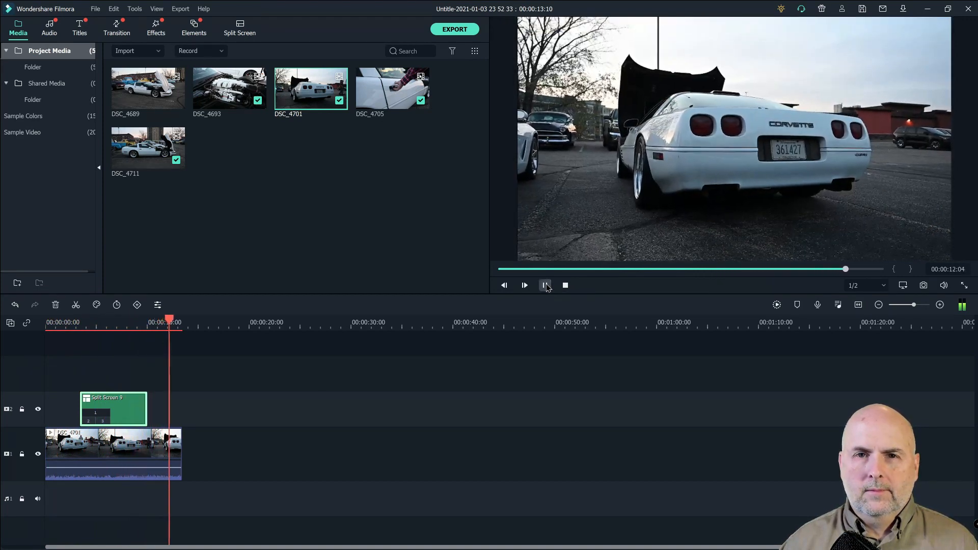